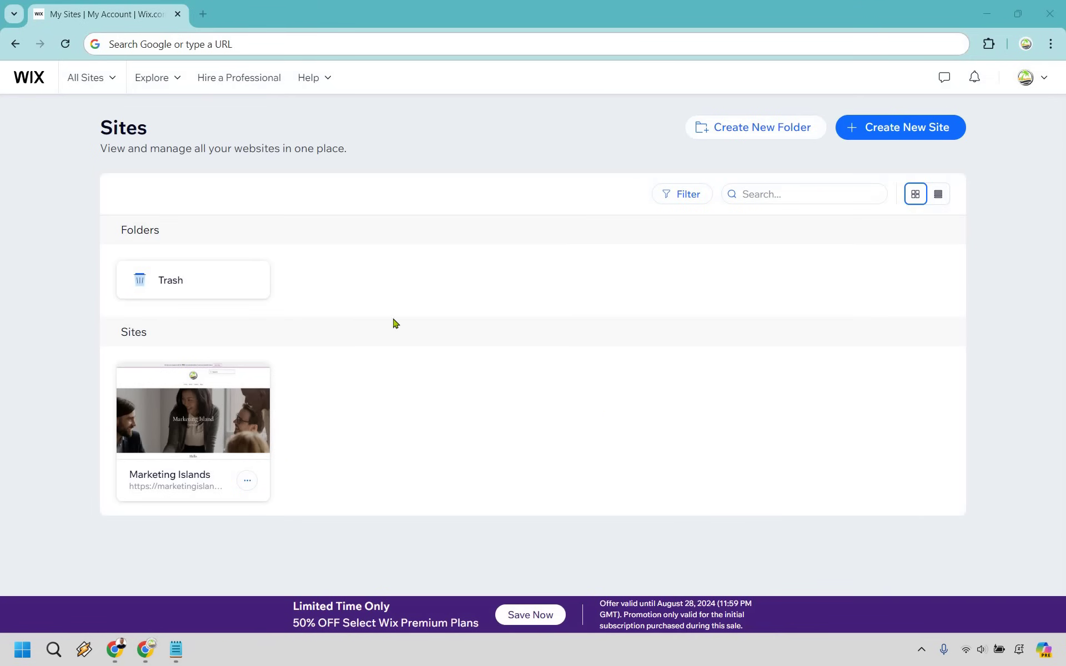
- Bring the browser forward and open the All Sites list of sites and site options
{"action": "left_click", "coordinate": [44, 133]}
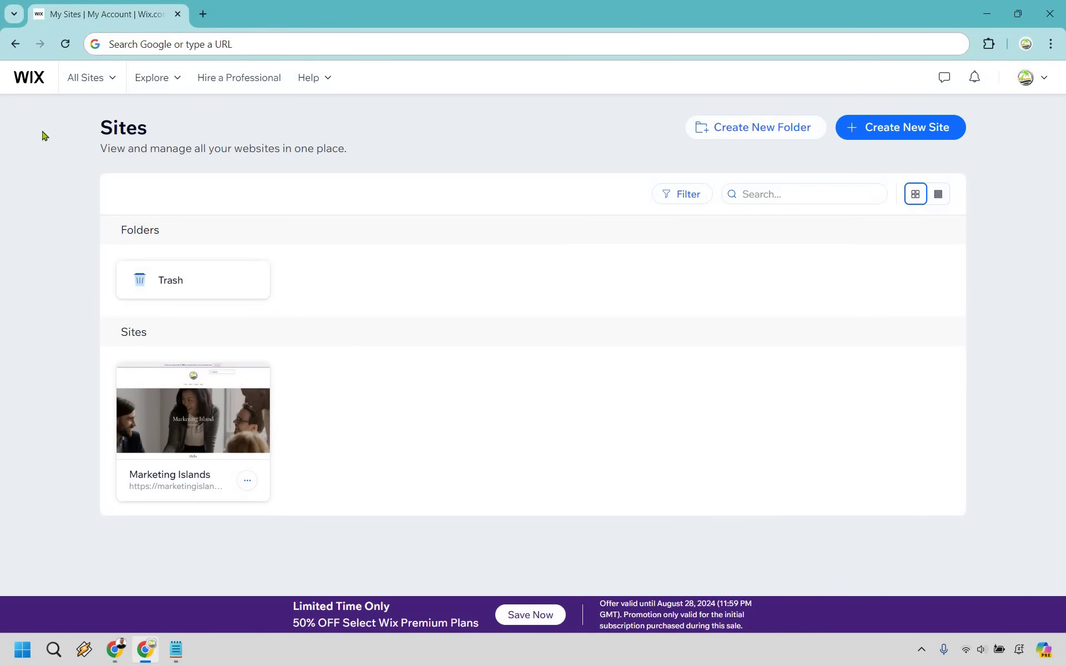
{"action": "left_click", "coordinate": [80, 89]}
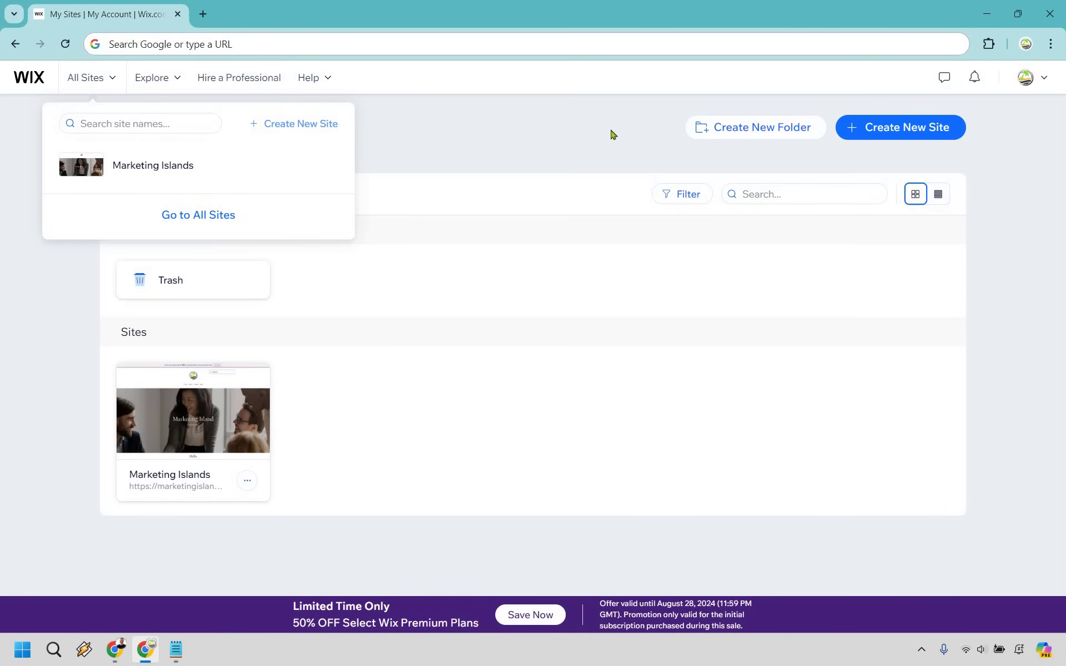
- Start a new site without the AI chat and skip choosing a website type
{"action": "left_click", "coordinate": [900, 130]}
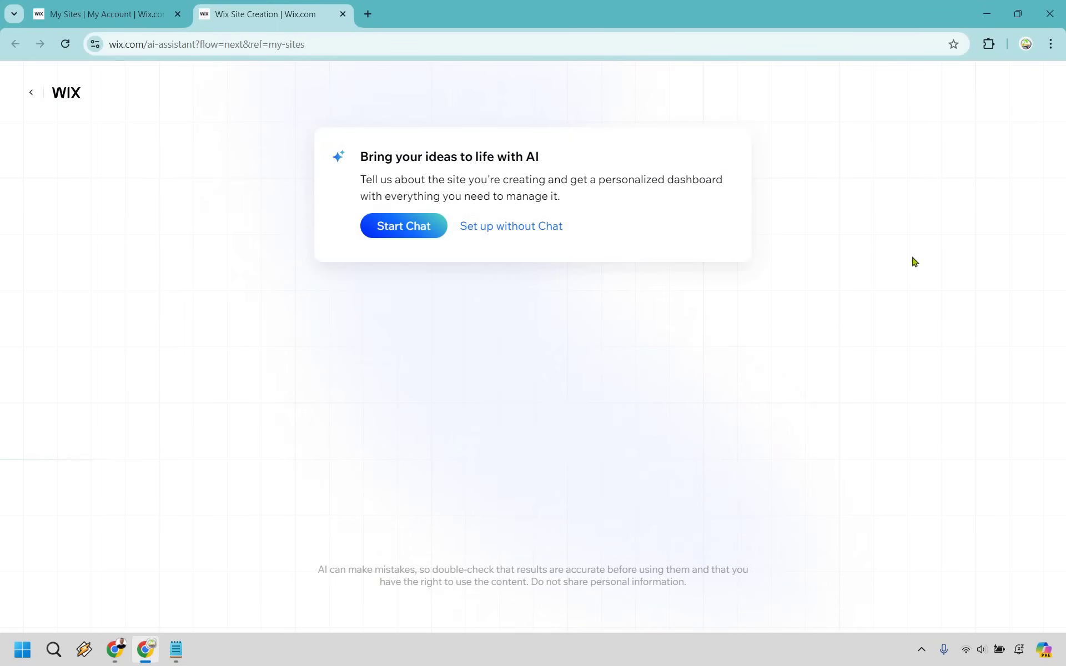
{"action": "left_click", "coordinate": [528, 226]}
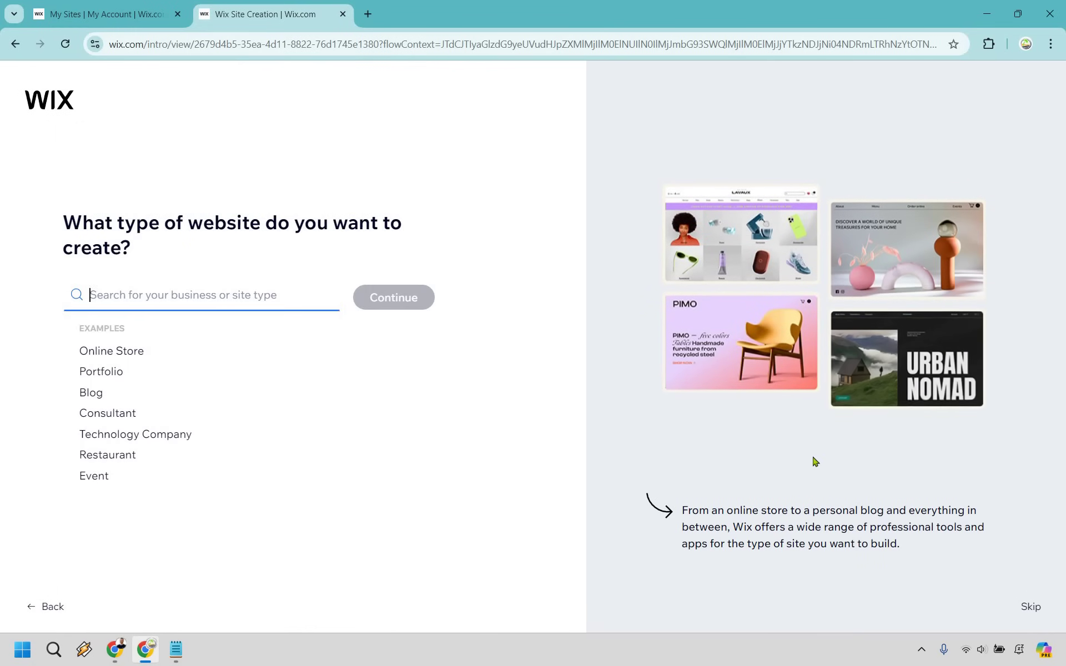
{"action": "left_click", "coordinate": [1031, 606]}
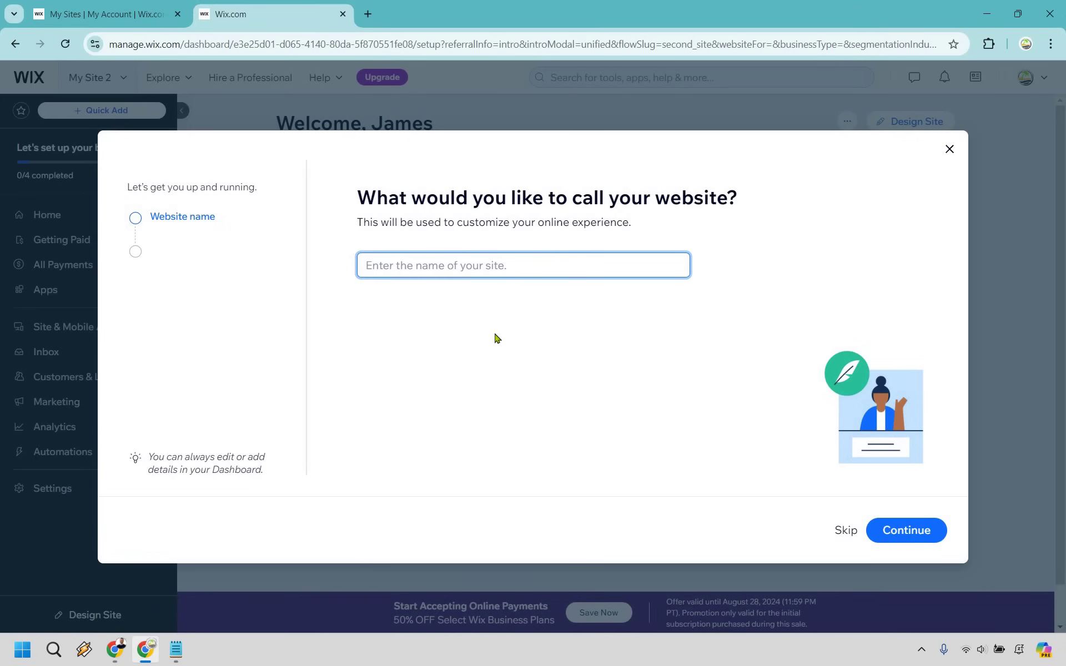
- Name the site 'Create Studio', skip the goals and apps questions, and finish to the dashboard
{"action": "type", "text": "Cre"}
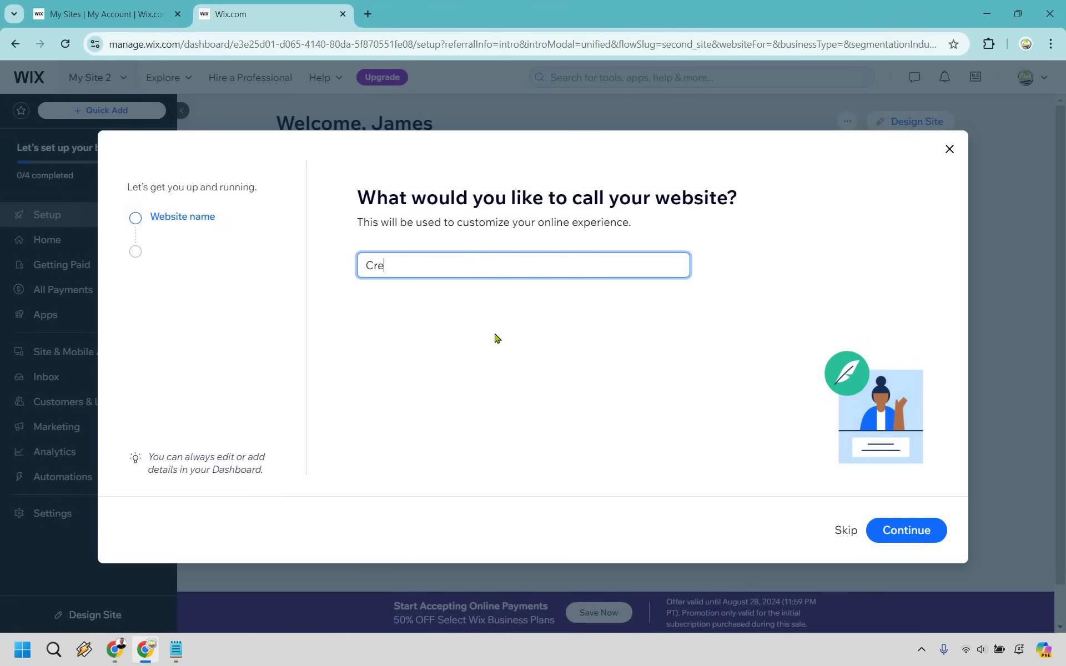
{"action": "type", "text": "ate Studio"}
{"action": "left_click", "coordinate": [497, 338]}
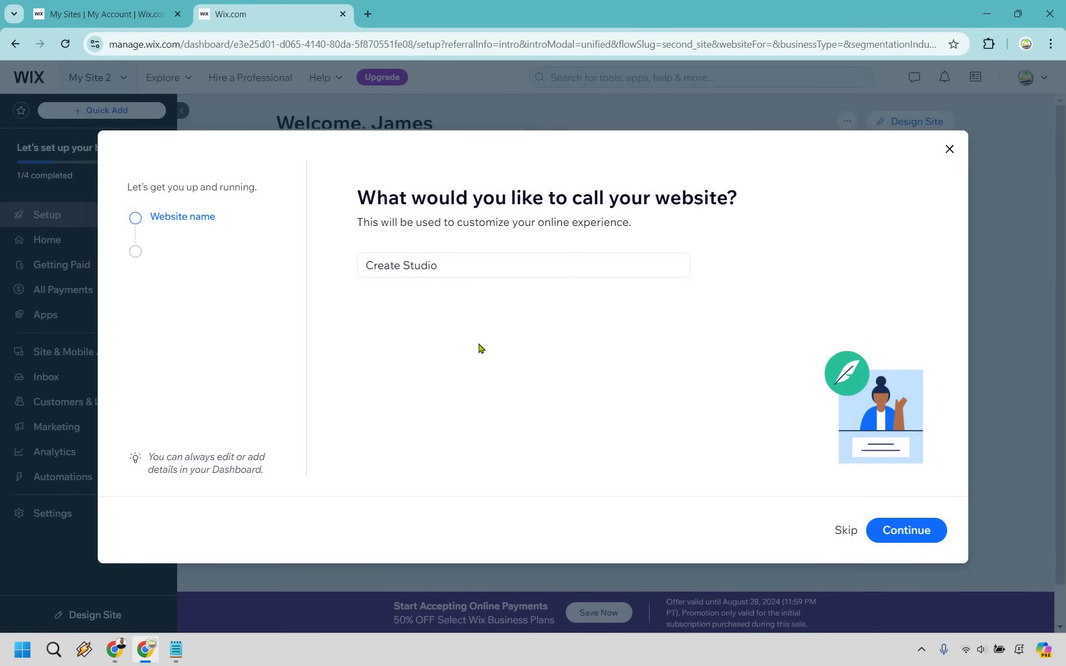
{"action": "left_click", "coordinate": [922, 540]}
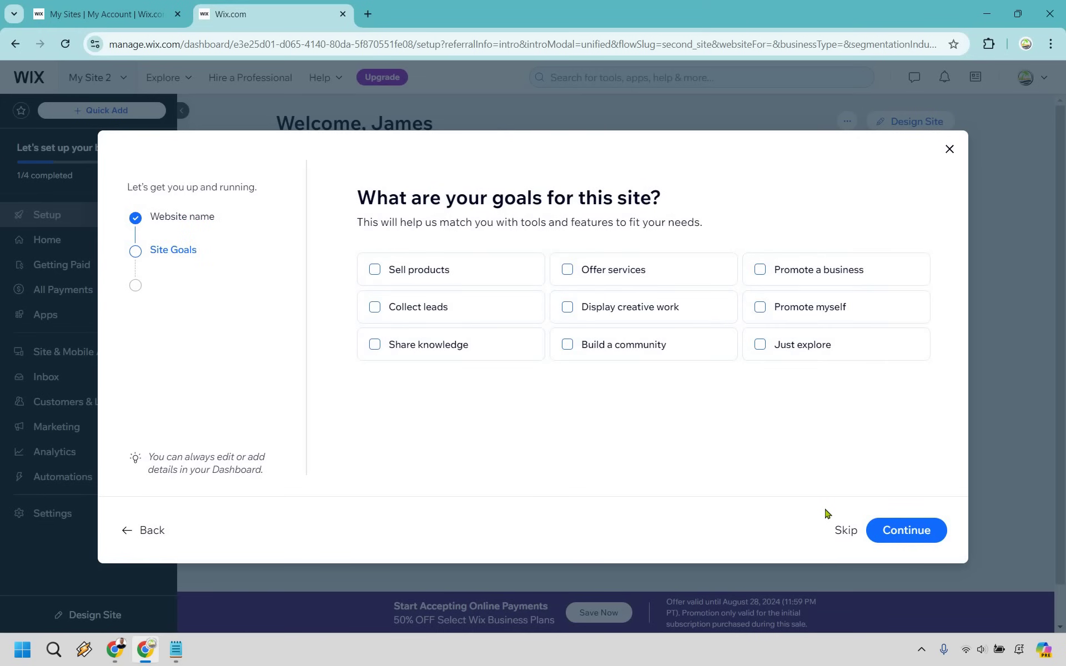
{"action": "left_click", "coordinate": [841, 531]}
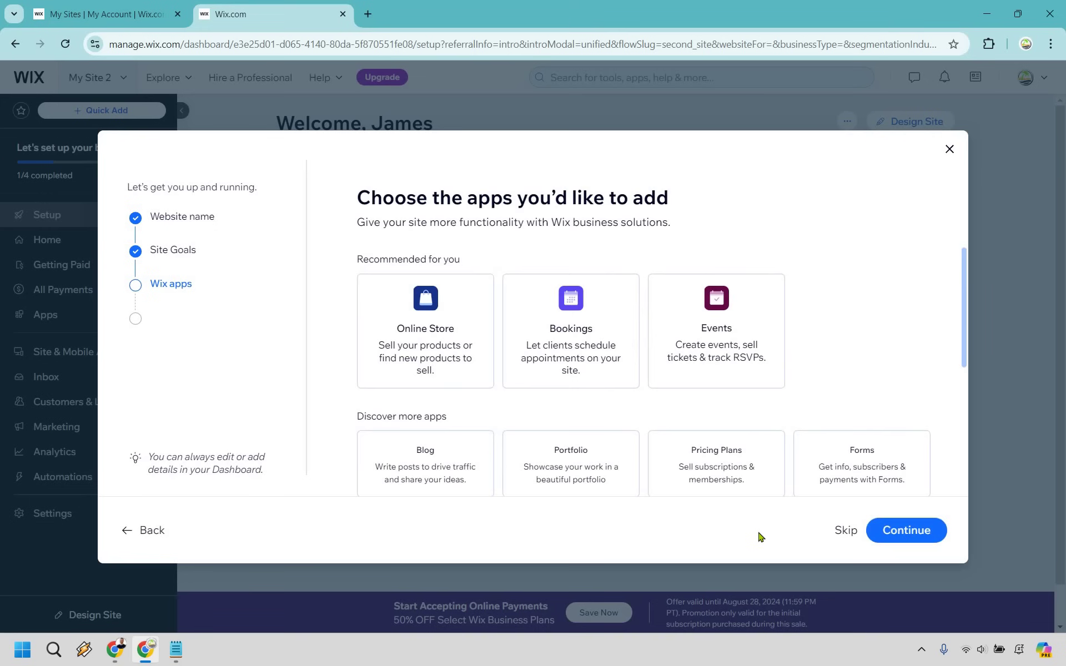
{"action": "left_click", "coordinate": [842, 532]}
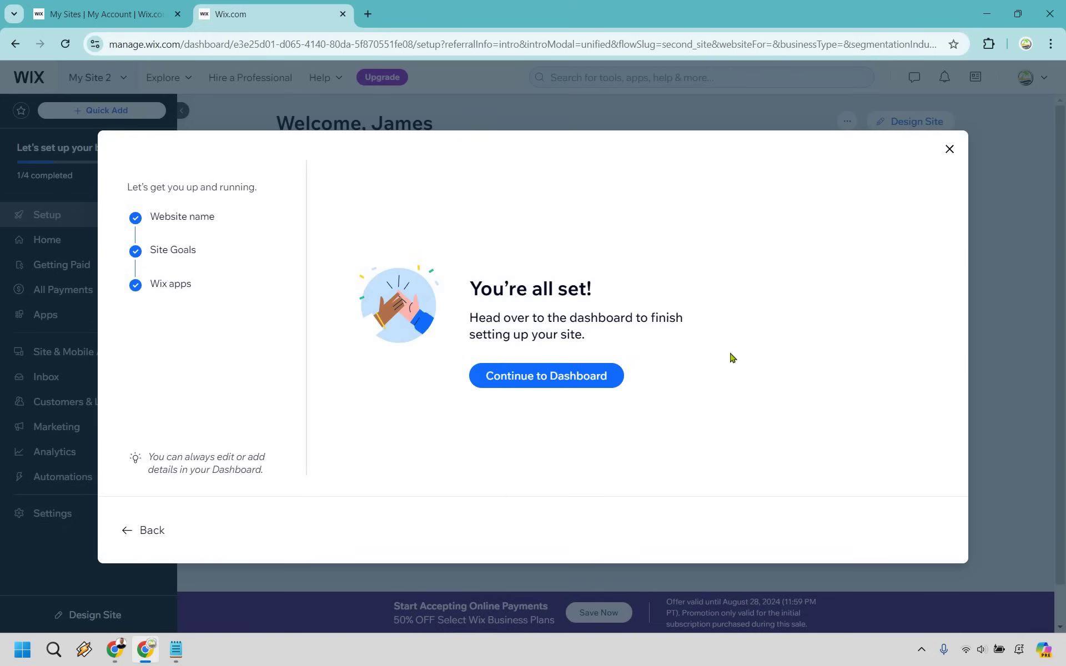
{"action": "left_click", "coordinate": [549, 378]}
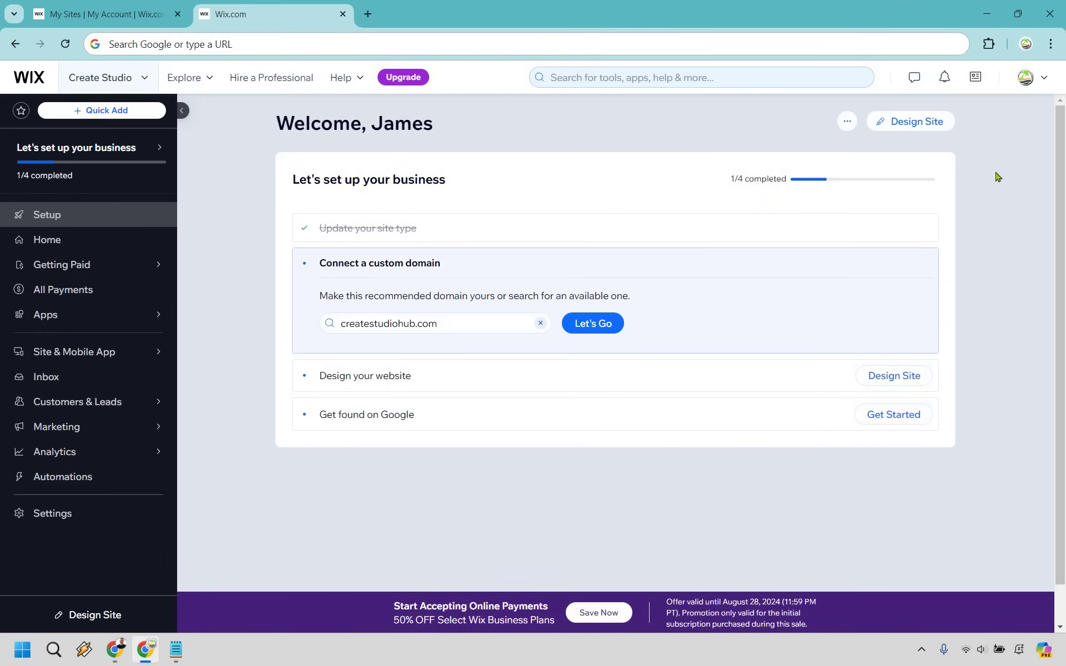
- Pick a template, filter to Blank Templates, and open Start from Scratch in the editor
{"action": "left_click", "coordinate": [942, 126]}
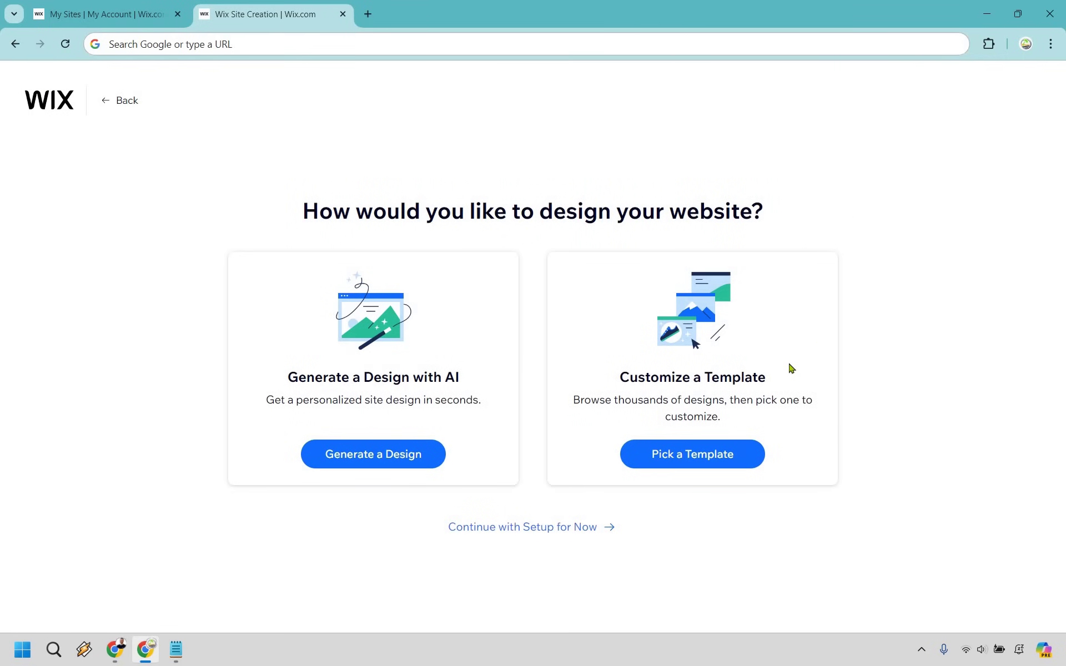
{"action": "left_click", "coordinate": [689, 460]}
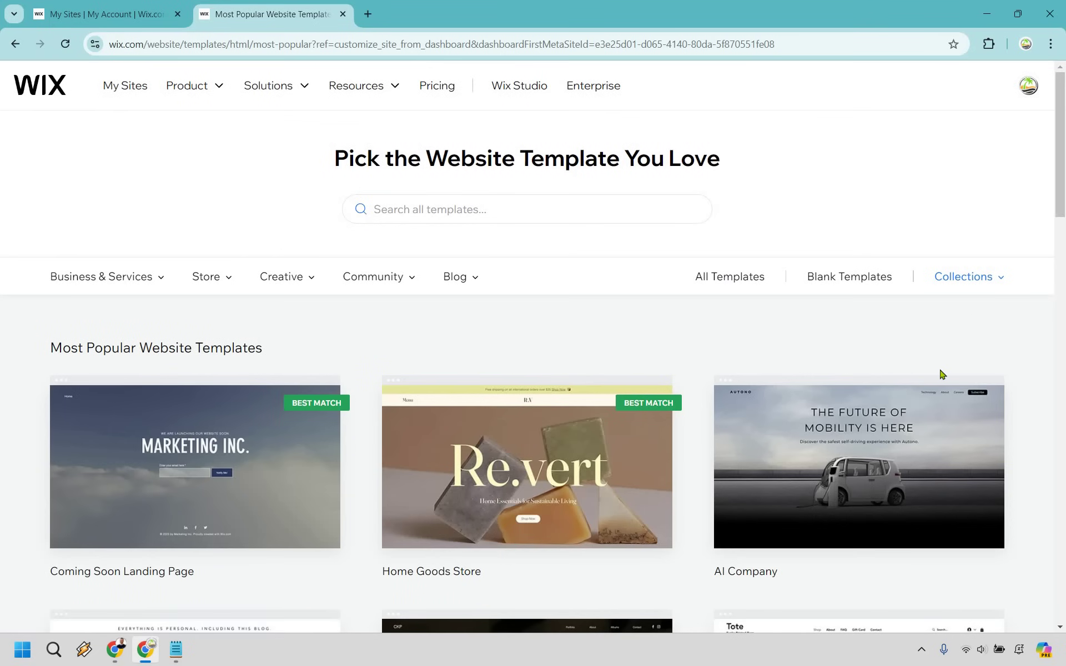
{"action": "left_click", "coordinate": [848, 283]}
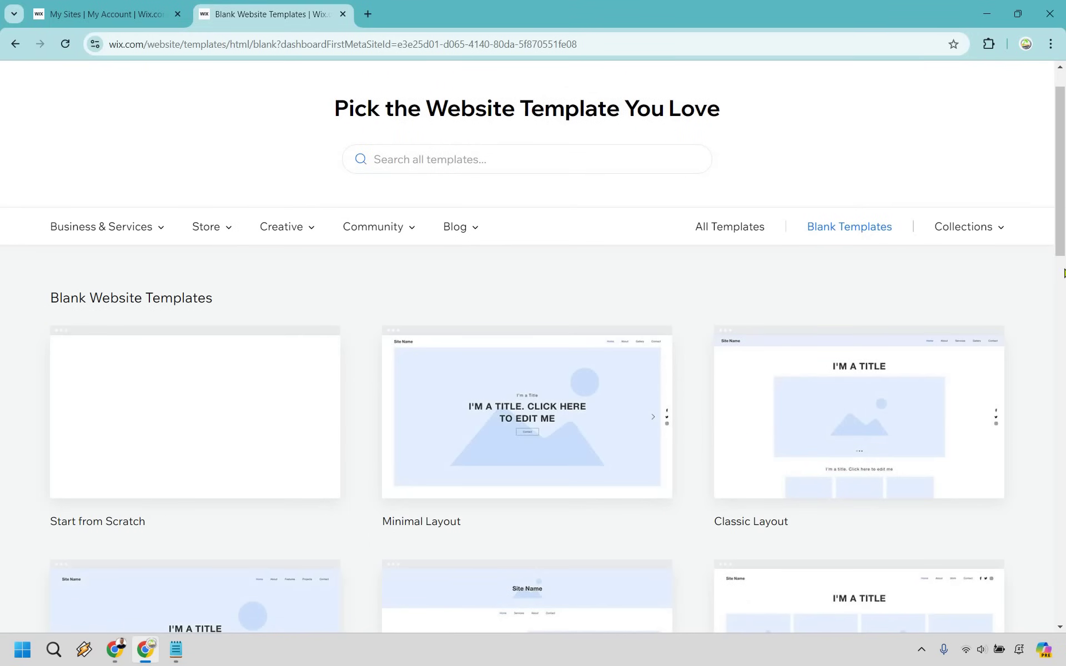
{"action": "scroll", "coordinate": [1057, 234], "scroll_direction": "down", "scroll_amount": 3}
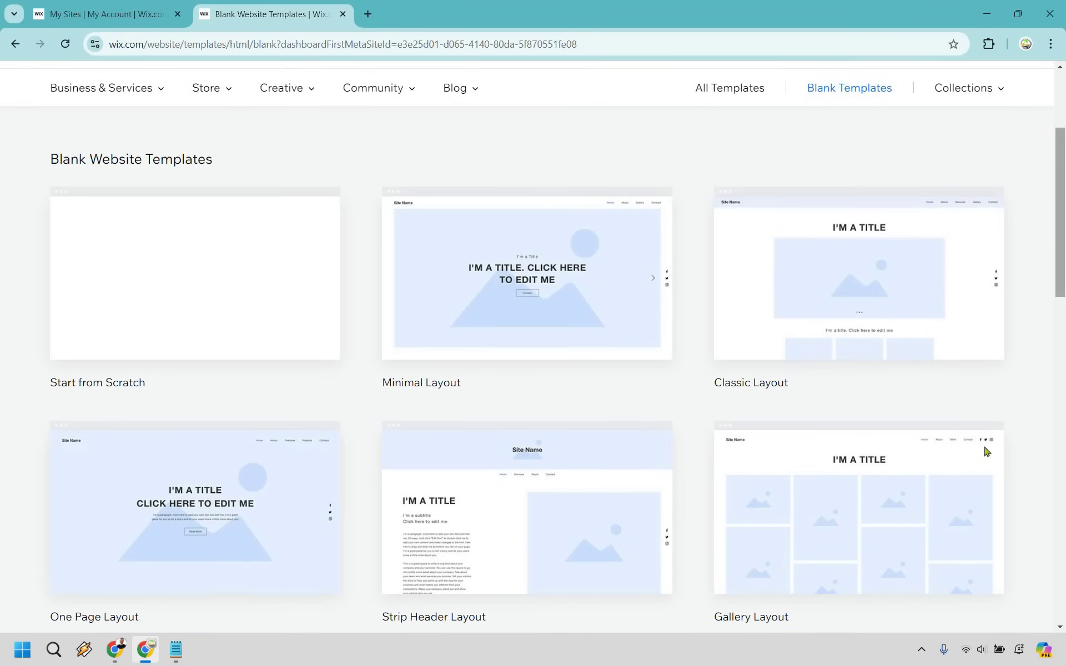
{"action": "scroll", "coordinate": [1051, 265], "scroll_direction": "down", "scroll_amount": 3}
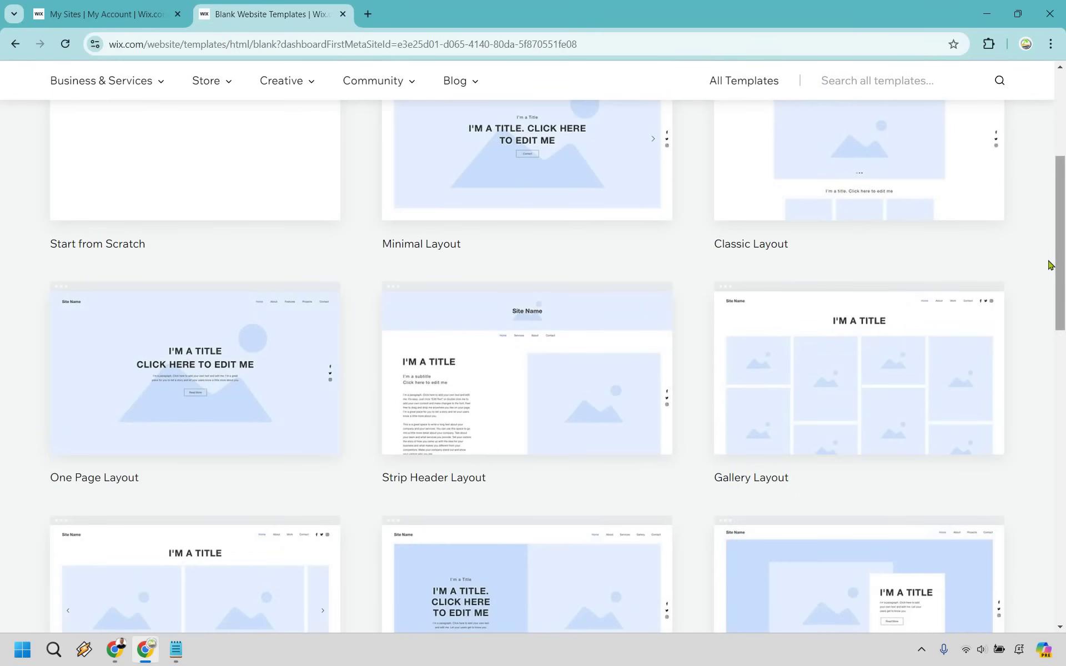
{"action": "scroll", "coordinate": [1051, 265], "scroll_direction": "up", "scroll_amount": 4}
{"action": "scroll", "coordinate": [1050, 265], "scroll_direction": "up", "scroll_amount": 3}
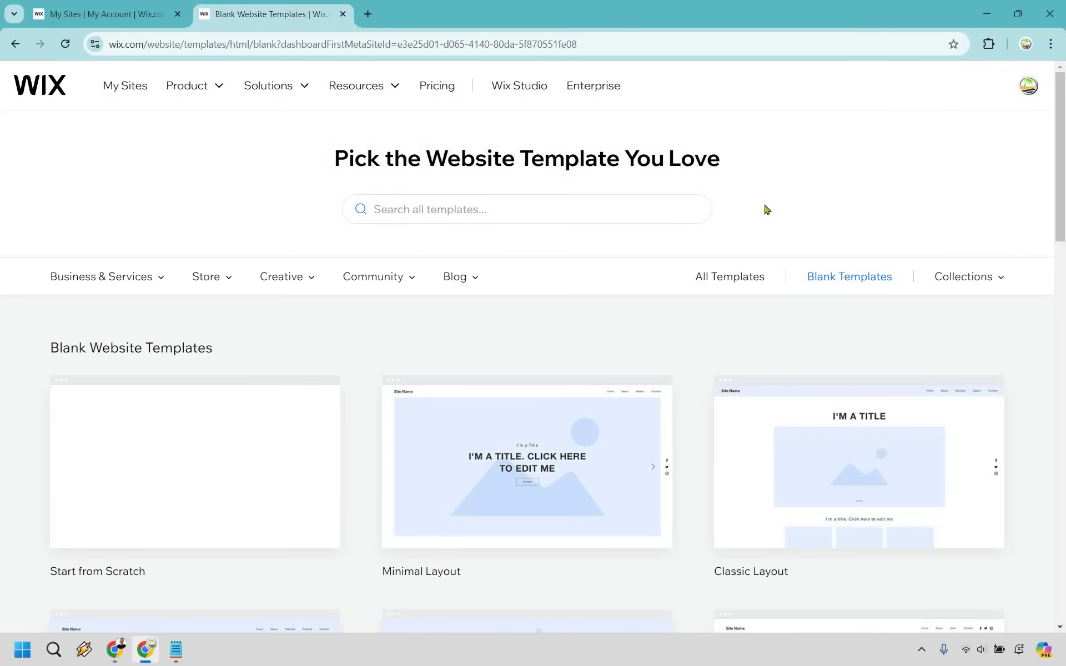
{"action": "mouse_move", "coordinate": [238, 521]}
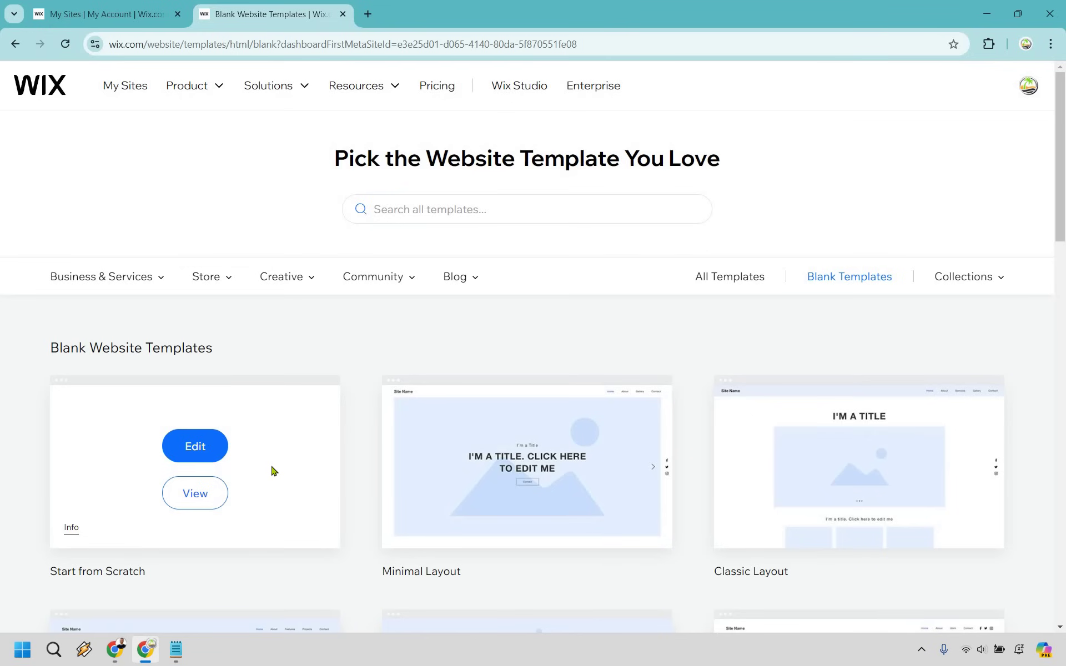
{"action": "left_click", "coordinate": [194, 448]}
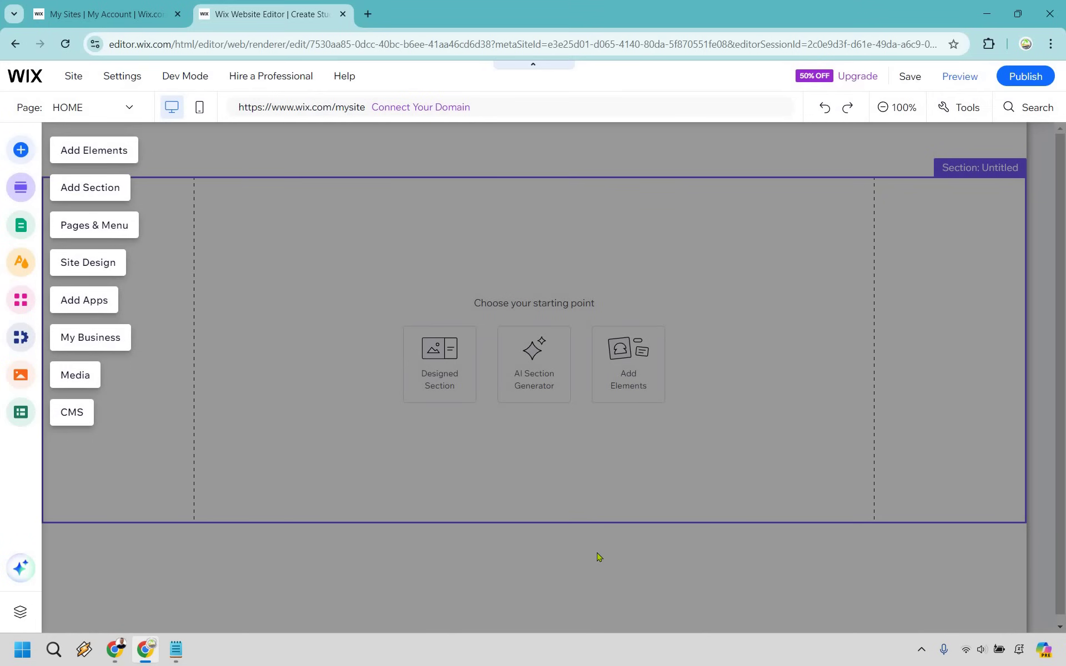
- Add a Heading 1 text to the section, shorten the header, and begin editing the heading
{"action": "left_click", "coordinate": [118, 150]}
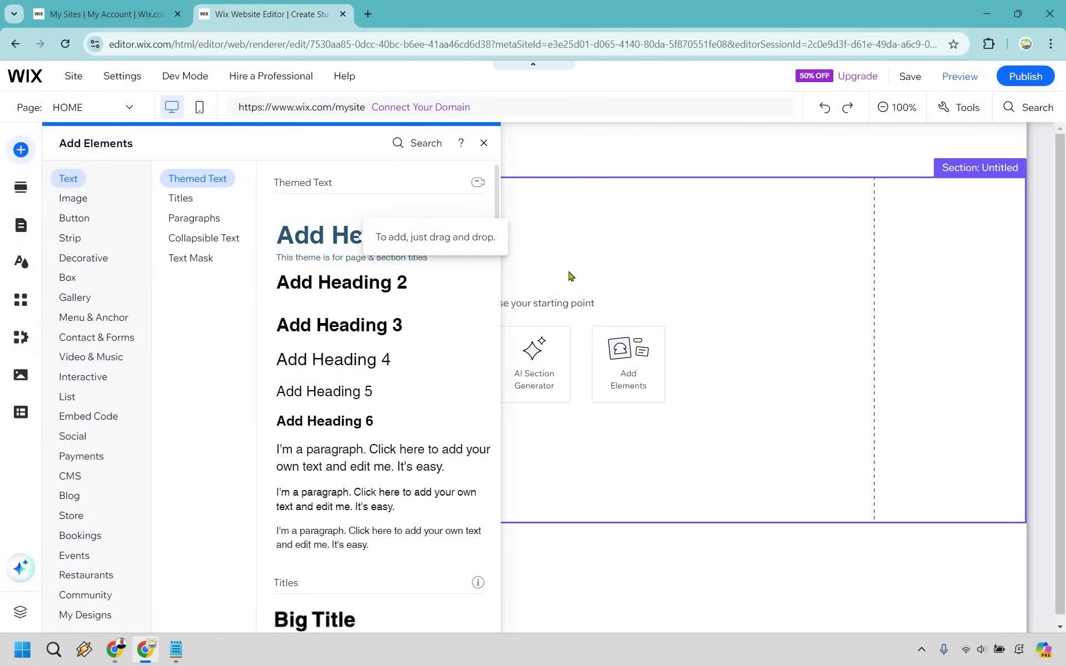
{"action": "left_click_drag", "start_coordinate": [435, 232], "coordinate": [637, 188]}
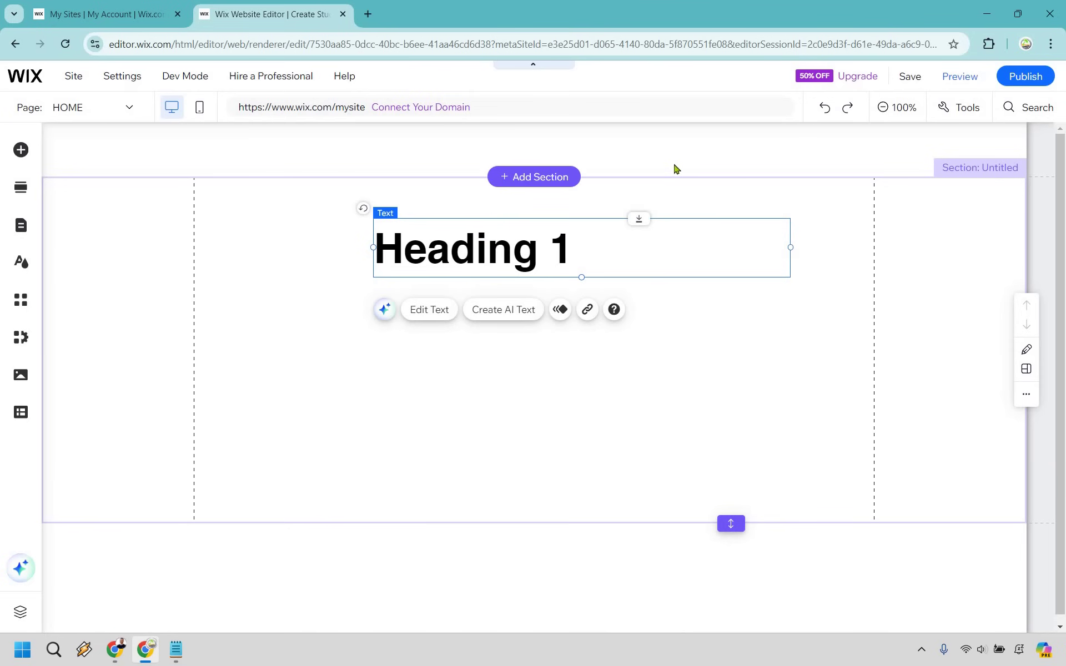
{"action": "left_click_drag", "start_coordinate": [728, 175], "coordinate": [730, 132]}
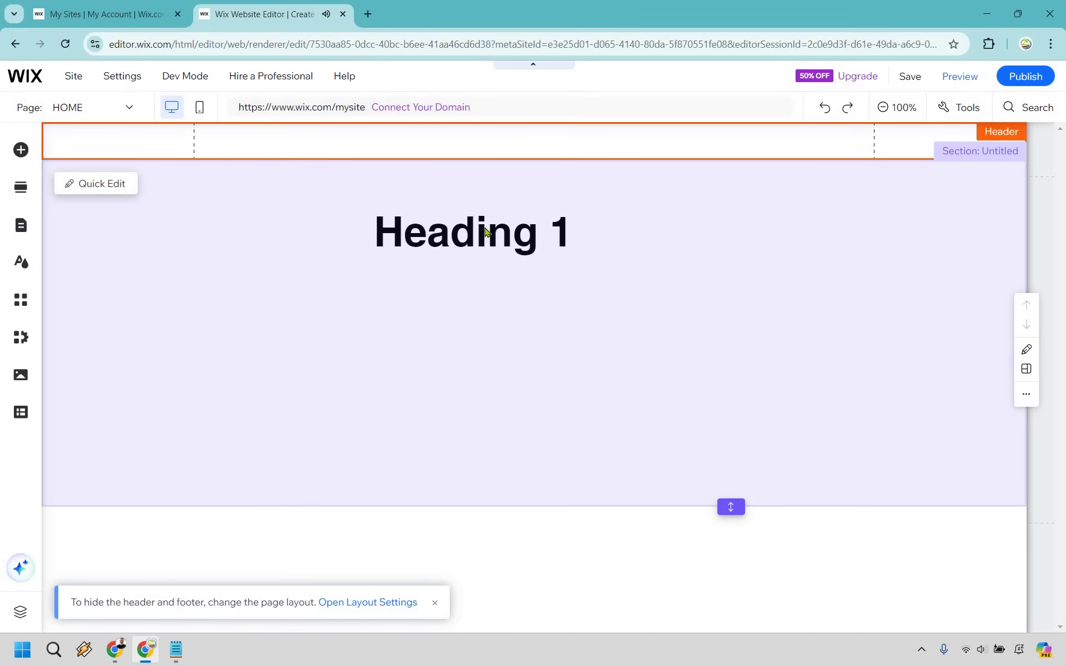
{"action": "left_click", "coordinate": [485, 231]}
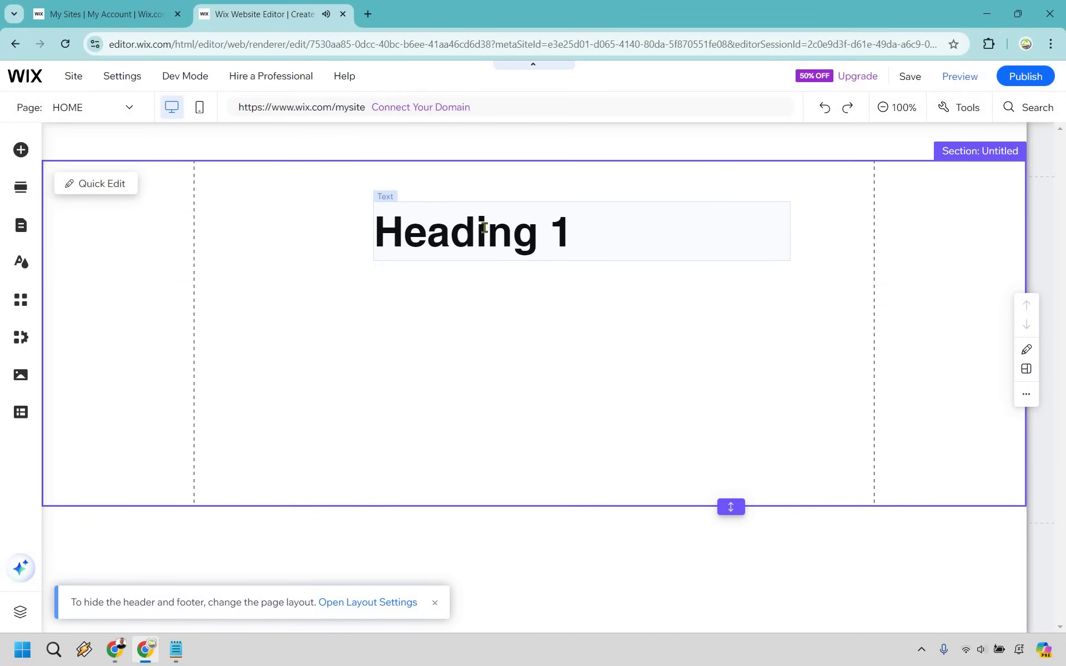
{"action": "left_click", "coordinate": [502, 227]}
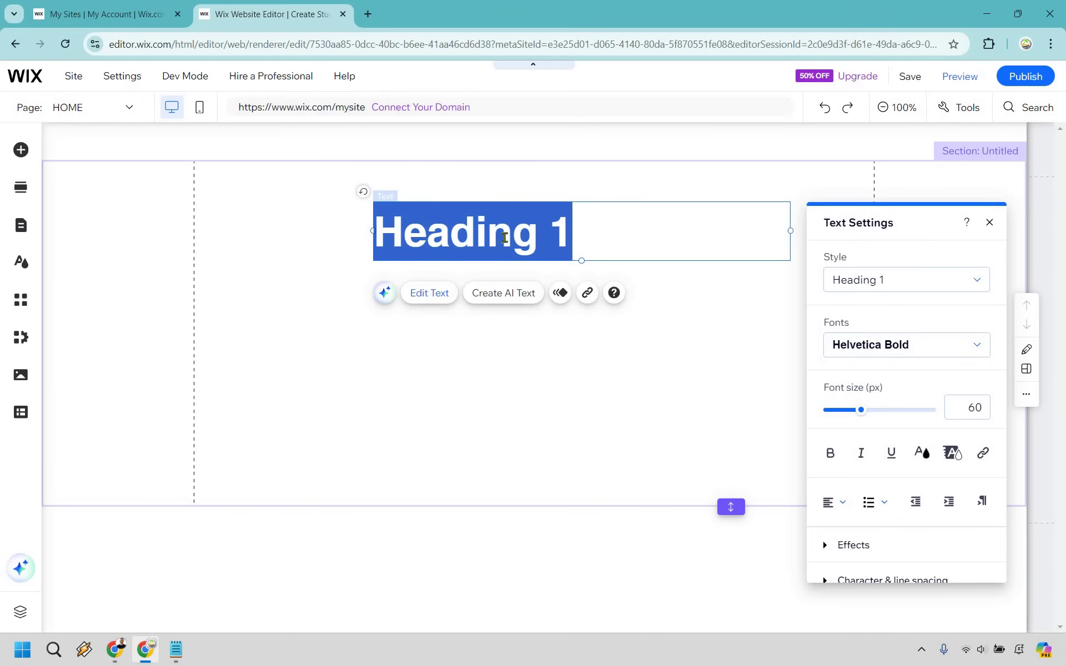
- Make the heading 'How To Create Pro Pixar Videos', widened to one centred line at the section top
{"action": "type", "text": "How To Create Pro Pixar Videos"}
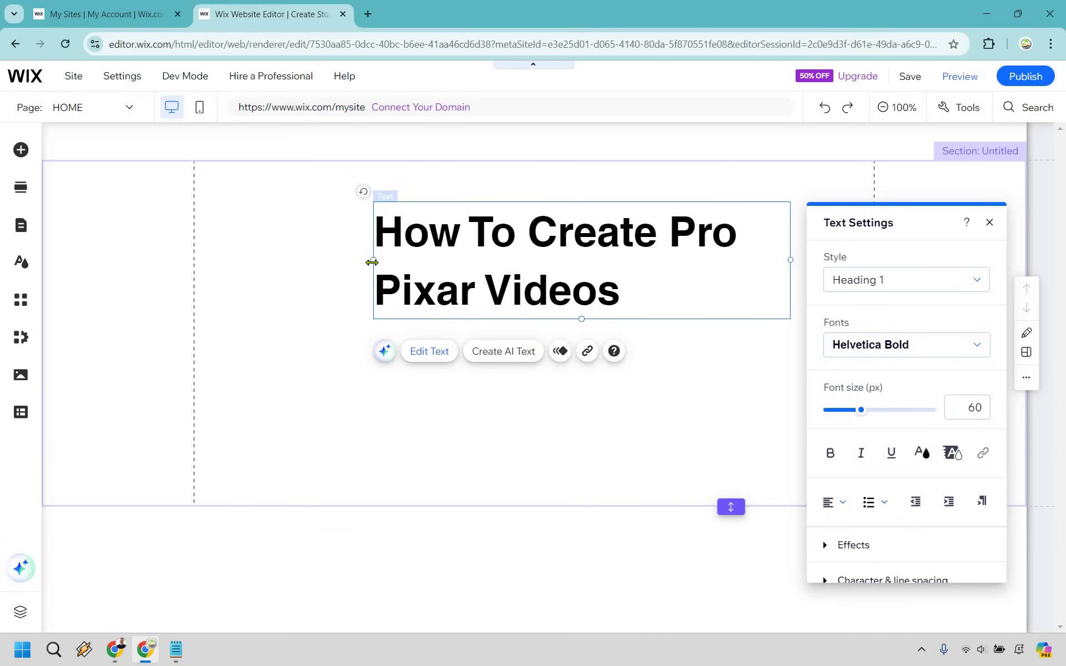
{"action": "left_click_drag", "start_coordinate": [216, 263], "coordinate": [229, 253]}
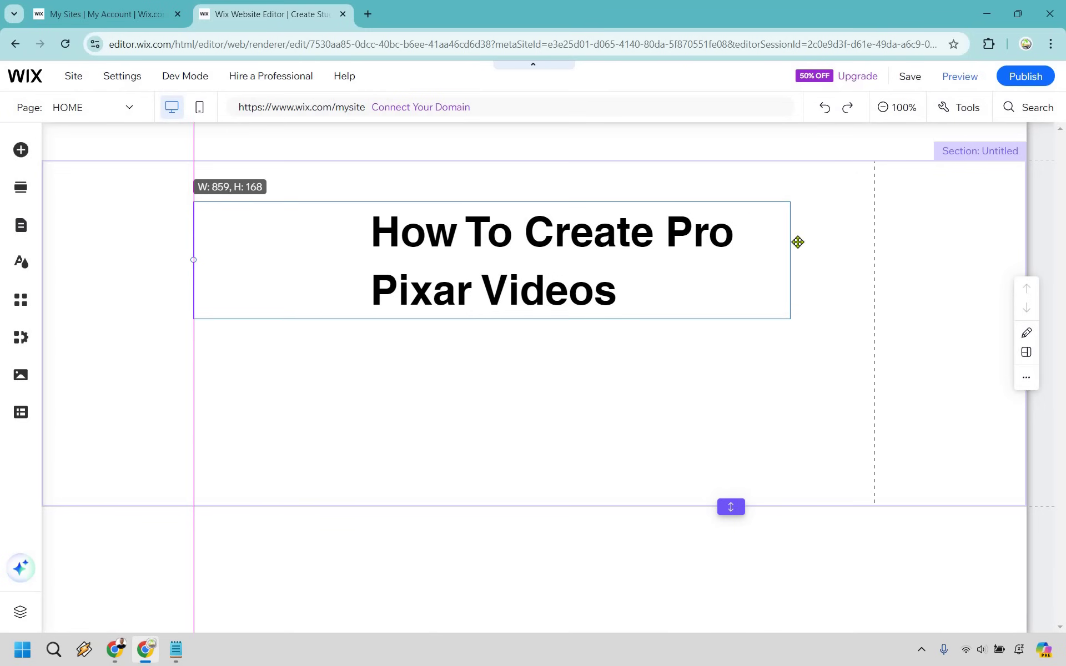
{"action": "left_click_drag", "start_coordinate": [792, 259], "coordinate": [830, 526]}
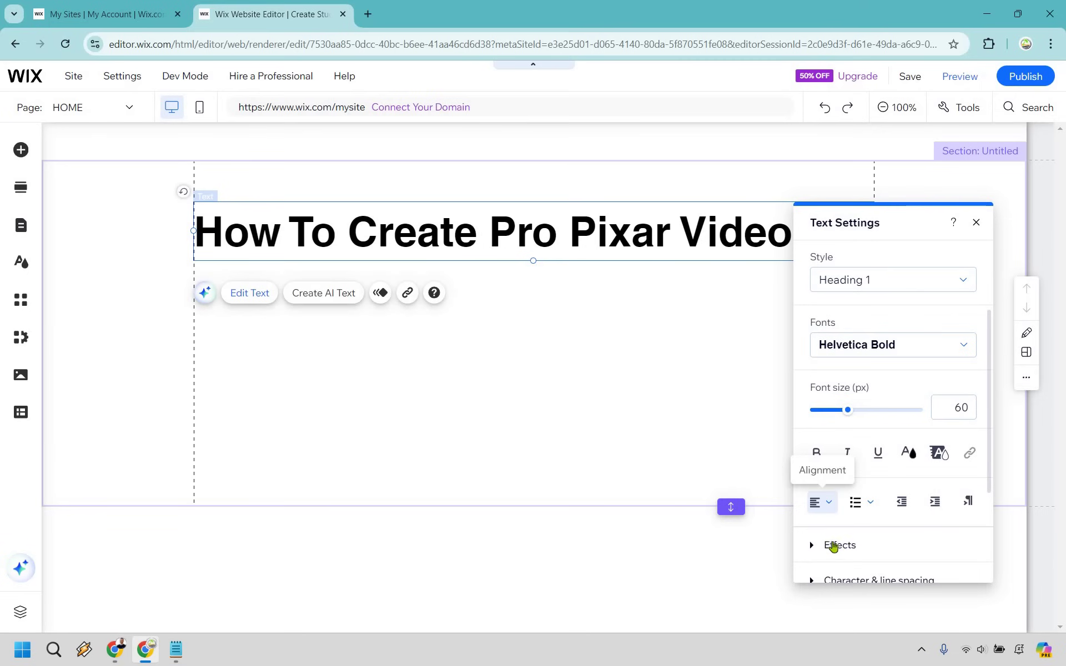
{"action": "left_click", "coordinate": [816, 505]}
{"action": "left_click", "coordinate": [829, 526]}
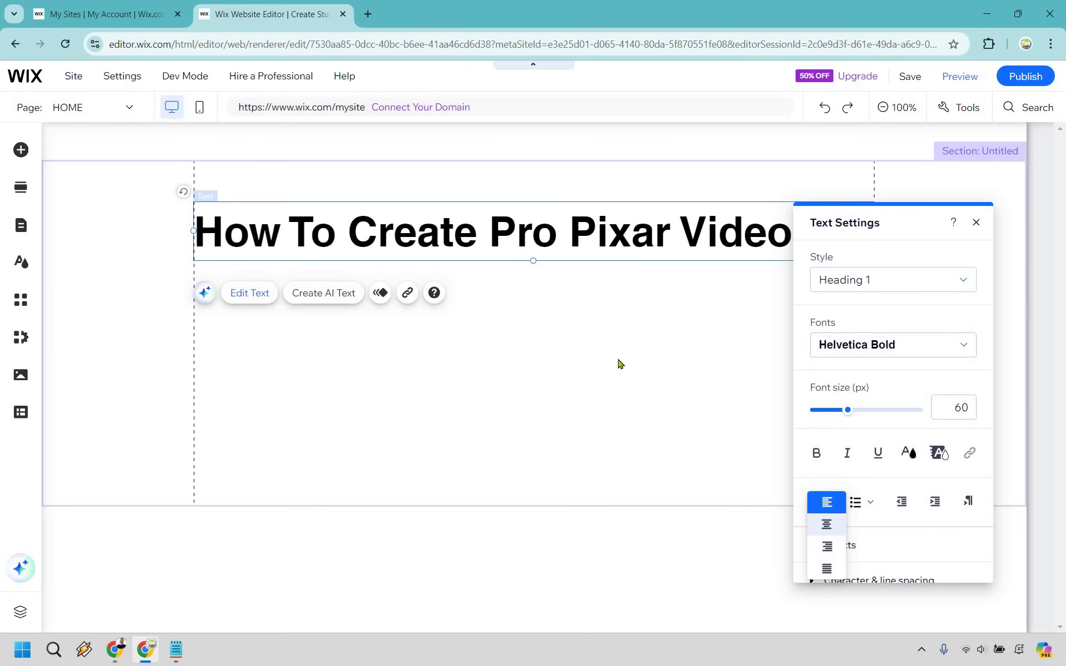
{"action": "left_click", "coordinate": [618, 362]}
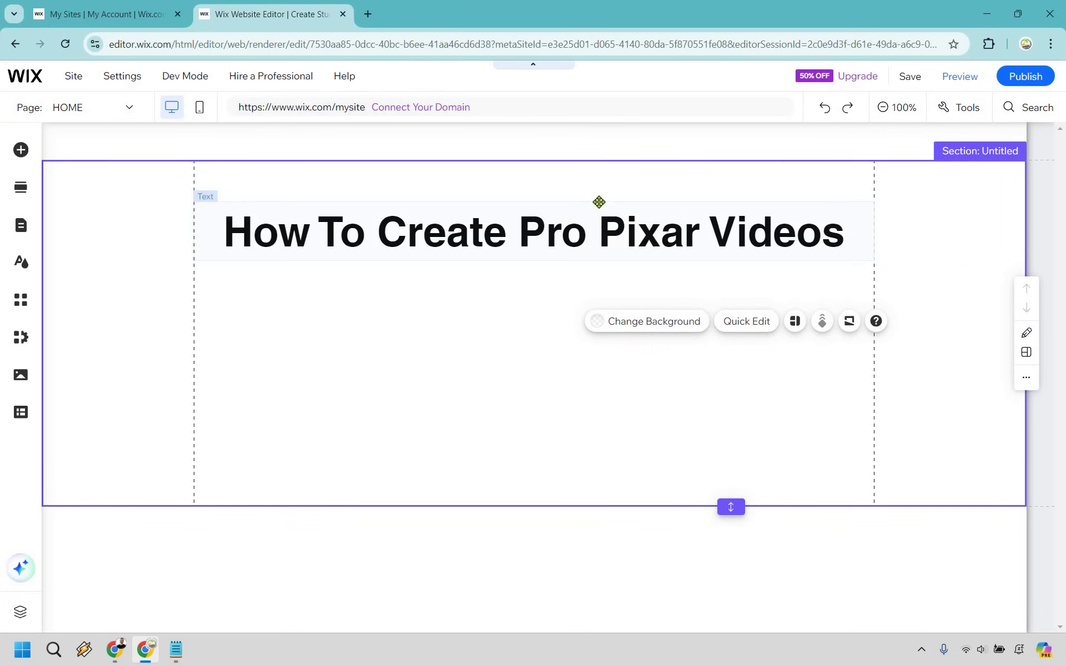
{"action": "left_click_drag", "start_coordinate": [601, 203], "coordinate": [603, 179]}
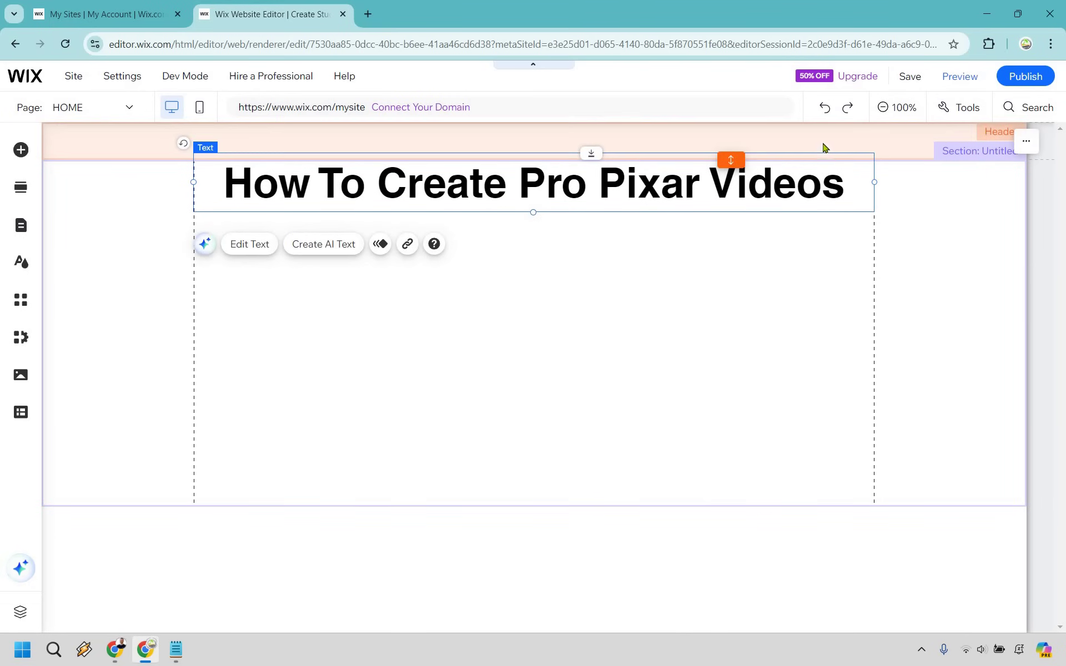
- Add a paragraph text under the heading and widen it to fit one line
{"action": "left_click", "coordinate": [574, 295]}
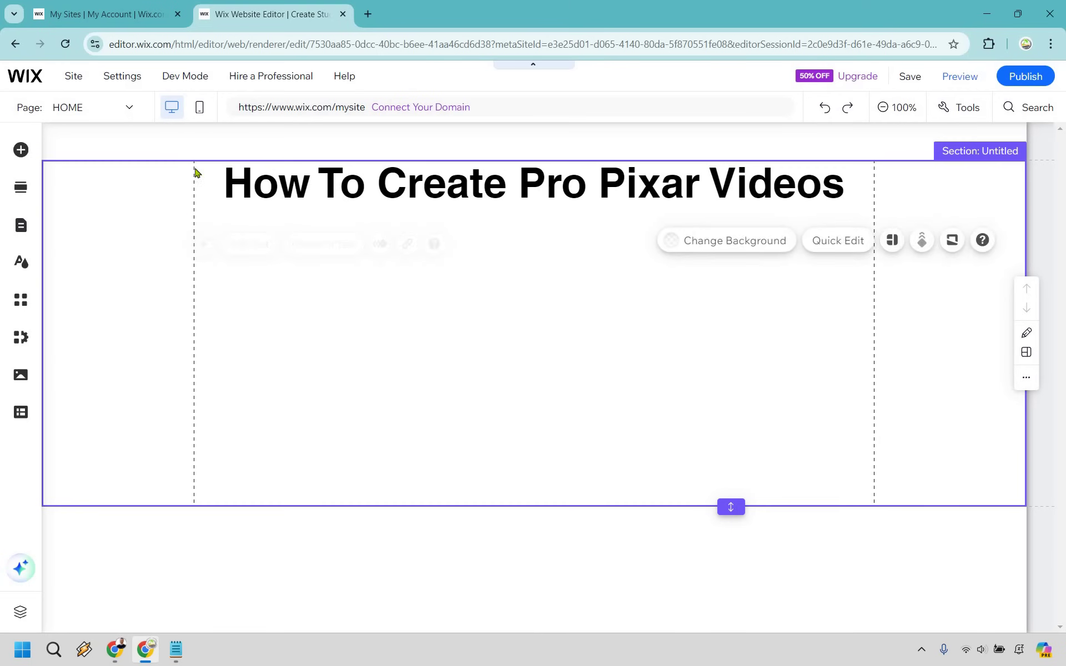
{"action": "left_click", "coordinate": [21, 150]}
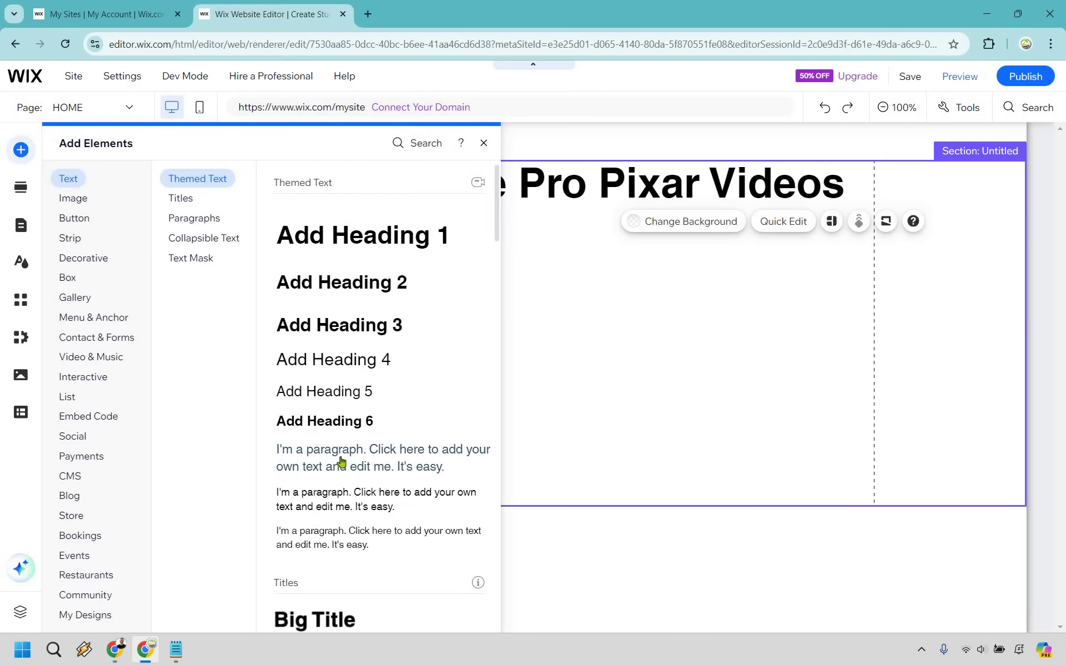
{"action": "left_click_drag", "start_coordinate": [500, 359], "coordinate": [497, 253]}
{"action": "left_click_drag", "start_coordinate": [392, 266], "coordinate": [194, 260]}
{"action": "left_click_drag", "start_coordinate": [620, 253], "coordinate": [876, 264]}
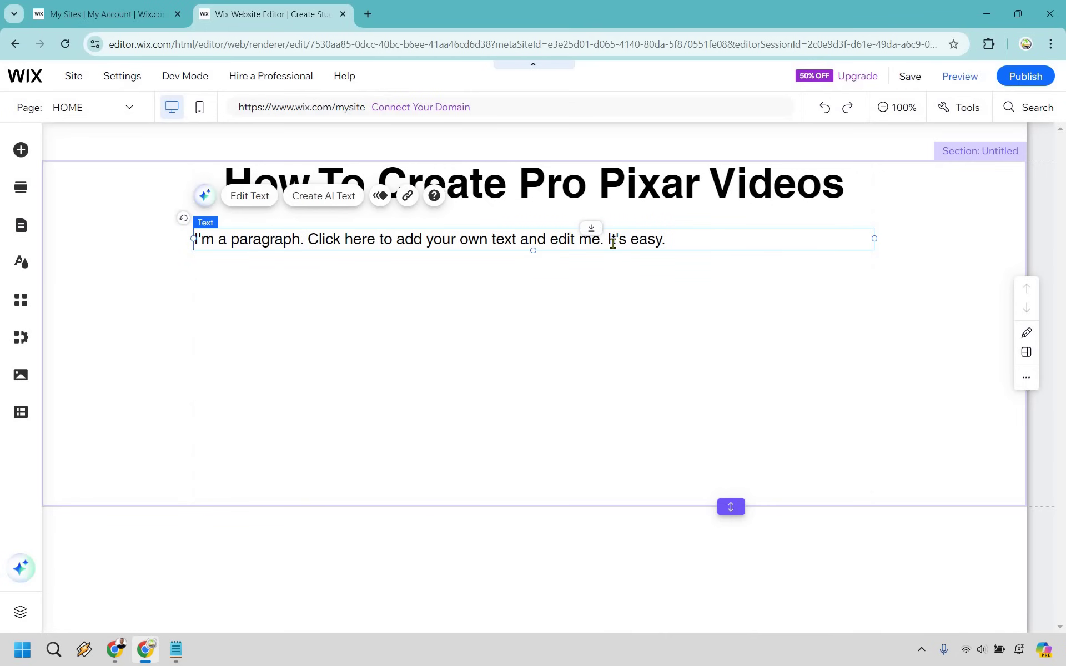
- Paste 'Click play below to see how it is done...' as the paragraph, centred, just under the heading
{"action": "double_click", "coordinate": [612, 242]}
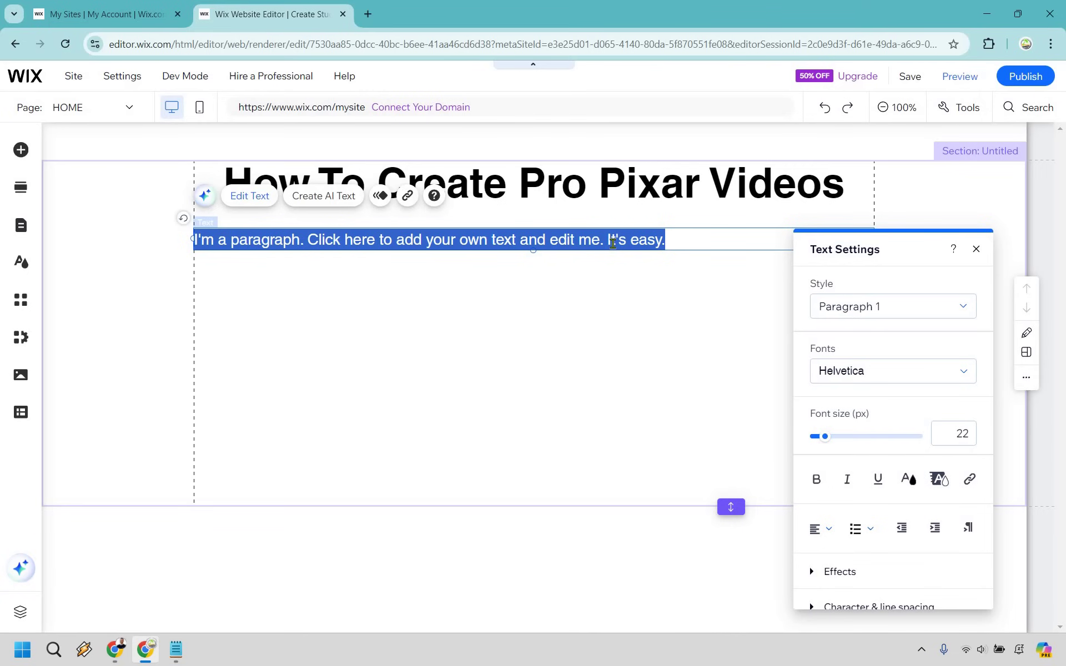
{"action": "type", "text": "Click play below to see how it is done..."}
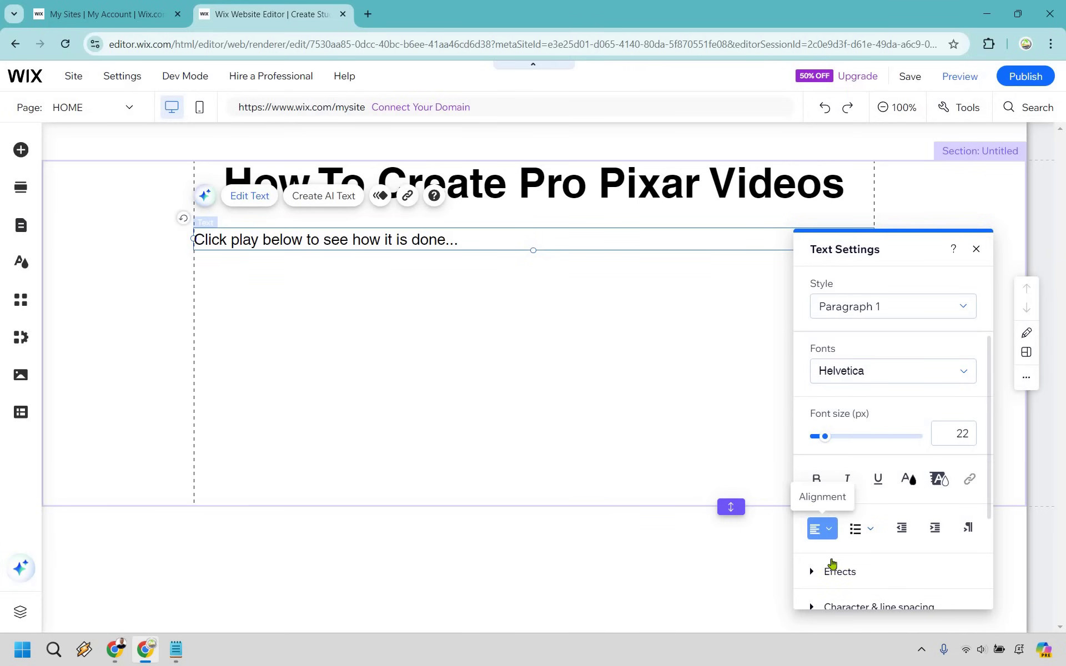
{"action": "left_click", "coordinate": [831, 564]}
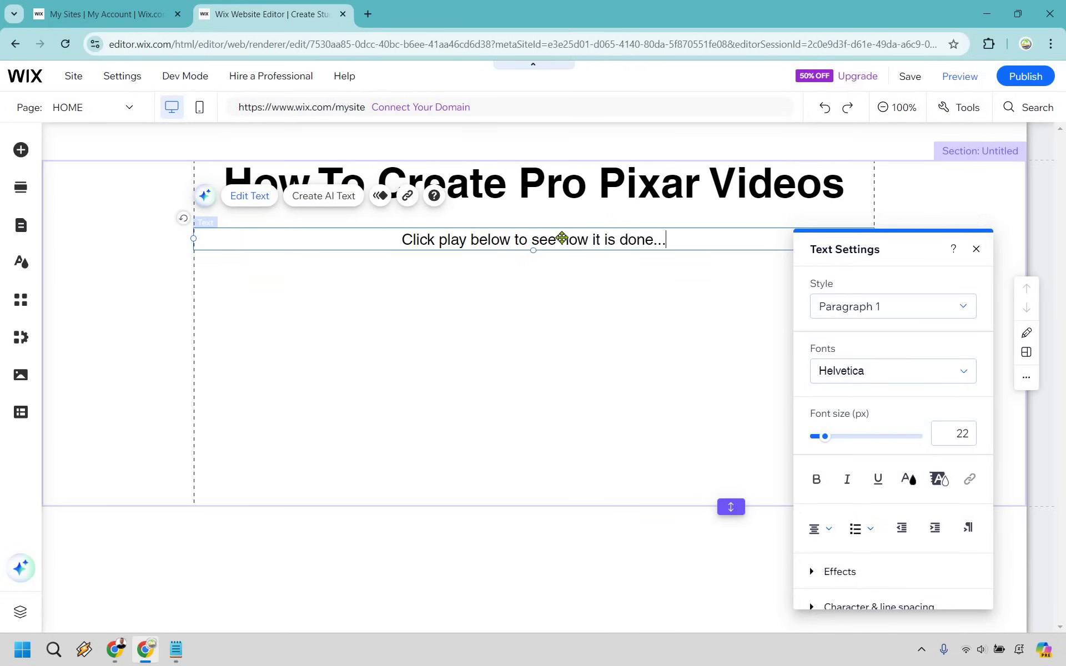
{"action": "key", "text": "Escape"}
{"action": "left_click_drag", "start_coordinate": [562, 238], "coordinate": [562, 225]}
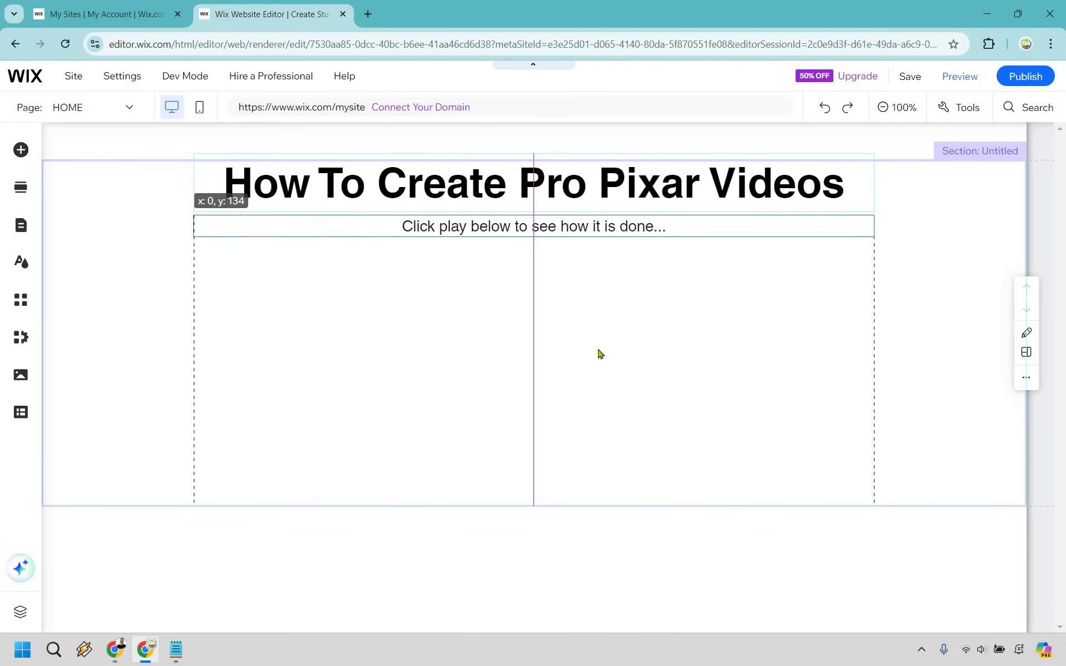
{"action": "key", "text": "Up"}
{"action": "key", "text": "Up"}
{"action": "key", "text": "Up"}
{"action": "key", "text": "Up"}
{"action": "key", "text": "Up"}
{"action": "key", "text": "Up"}
{"action": "key", "text": "Up"}
{"action": "left_click", "coordinate": [580, 395]}
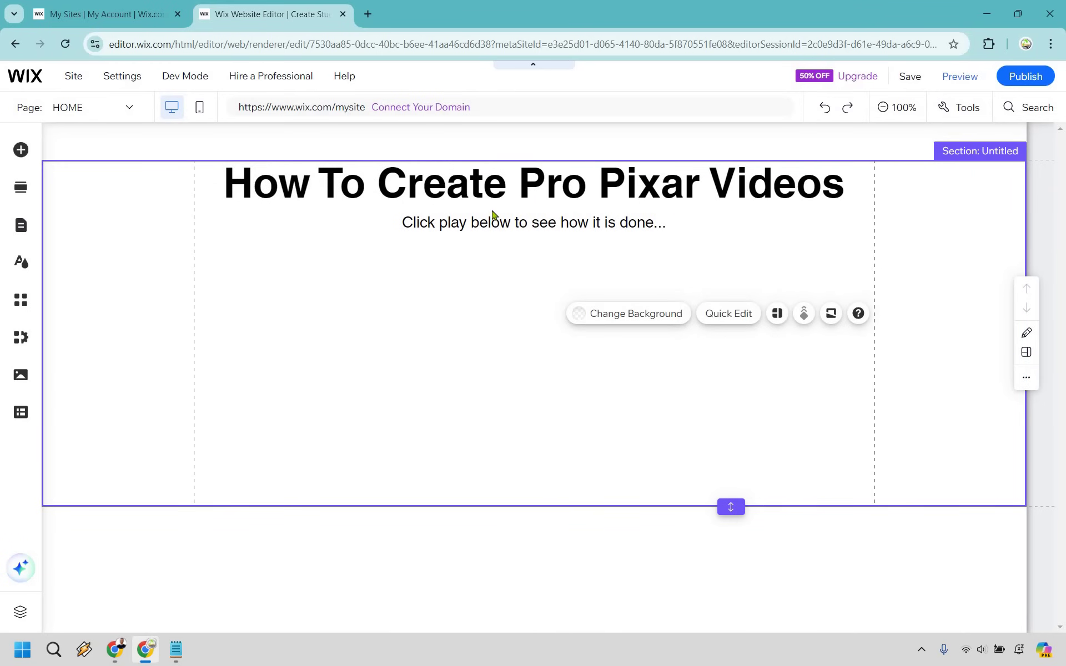
- Add a YouTube video player from Video & Music and place it below the subtitle
{"action": "left_click", "coordinate": [21, 149]}
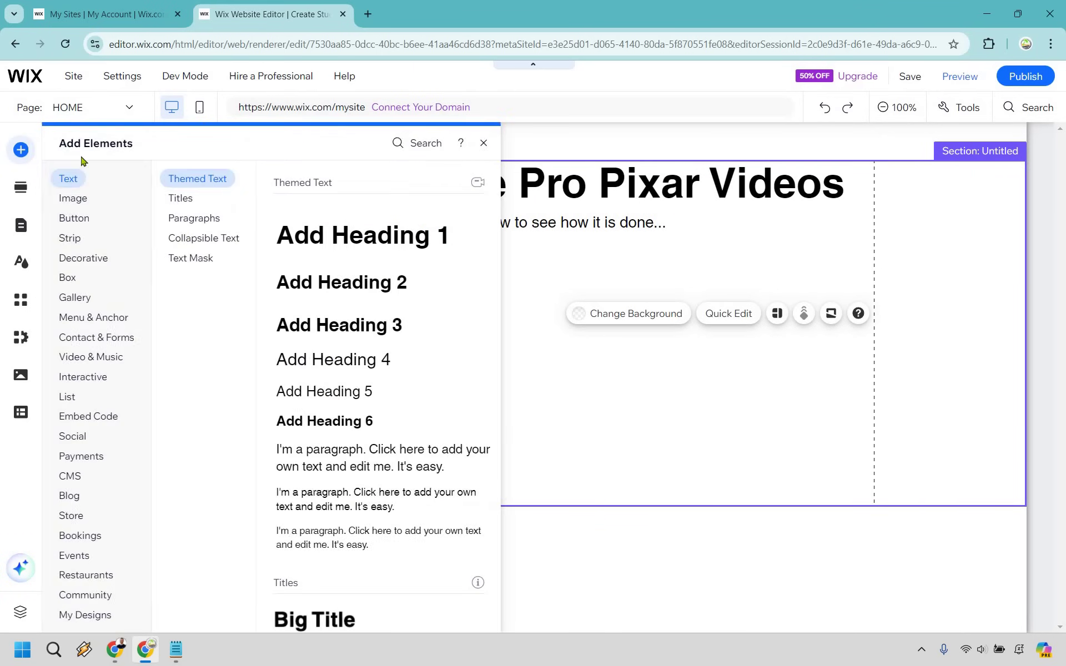
{"action": "left_click", "coordinate": [101, 361]}
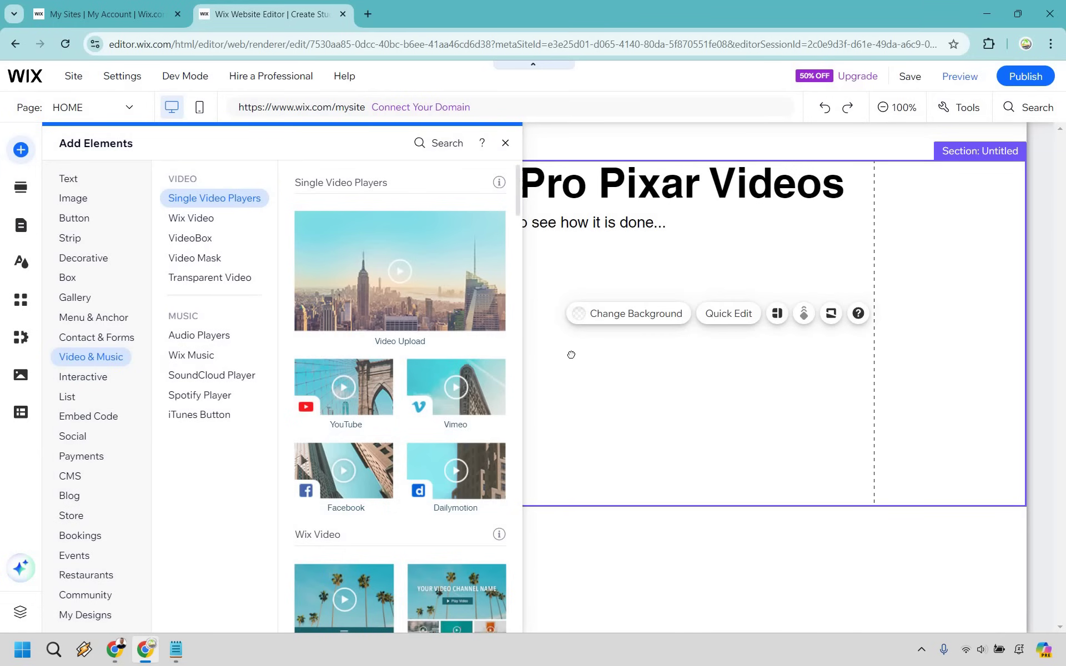
{"action": "left_click_drag", "start_coordinate": [344, 387], "coordinate": [672, 341]}
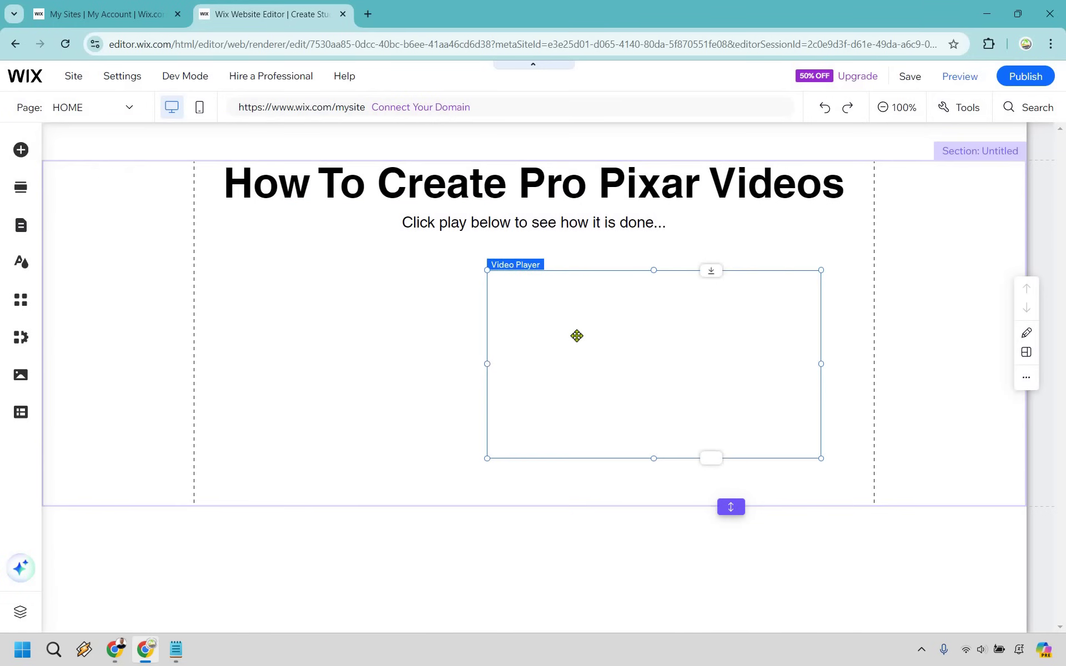
{"action": "left_click_drag", "start_coordinate": [533, 330], "coordinate": [557, 324]}
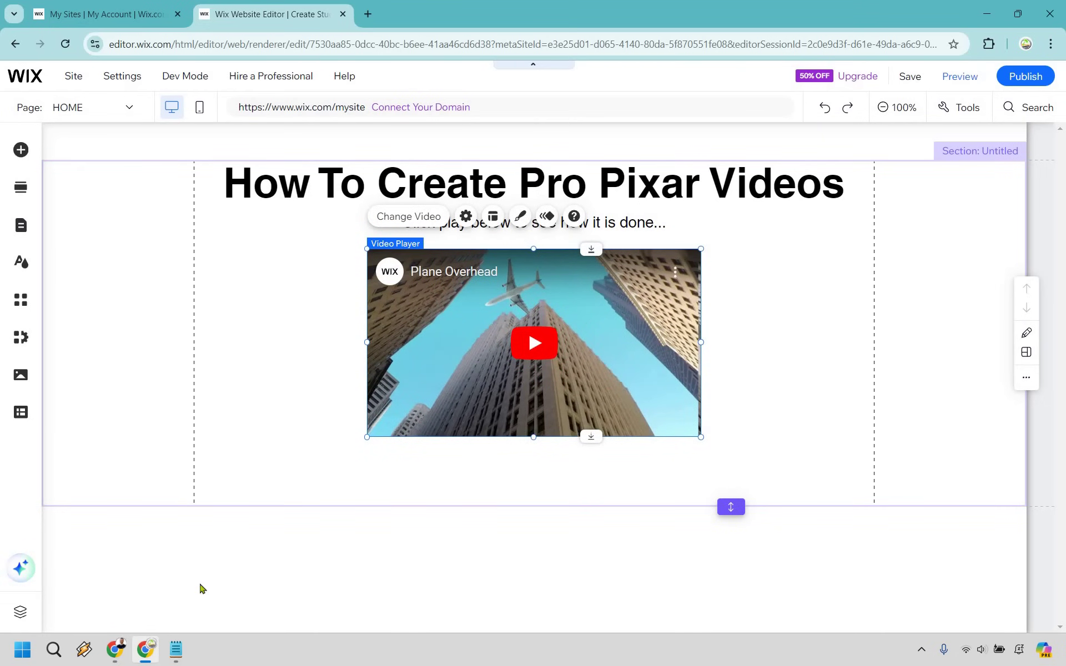
- Swap the sample clip for the copied youtu.be link, showing 'CreateStudio Review 2024'
{"action": "key", "text": "alt+Tab"}
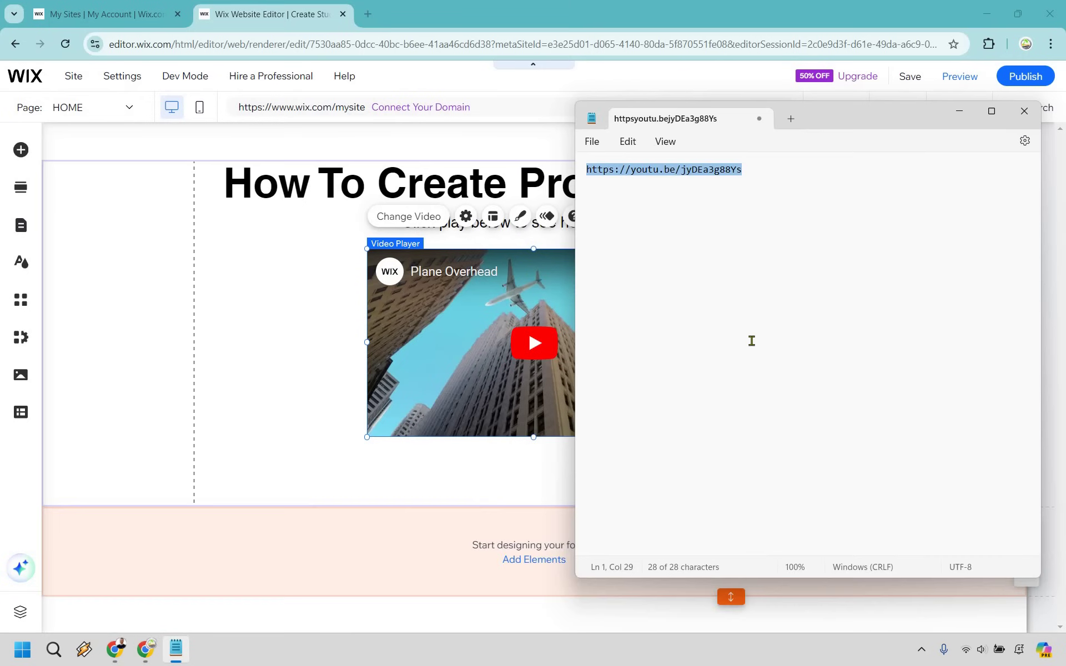
{"action": "left_click", "coordinate": [956, 117]}
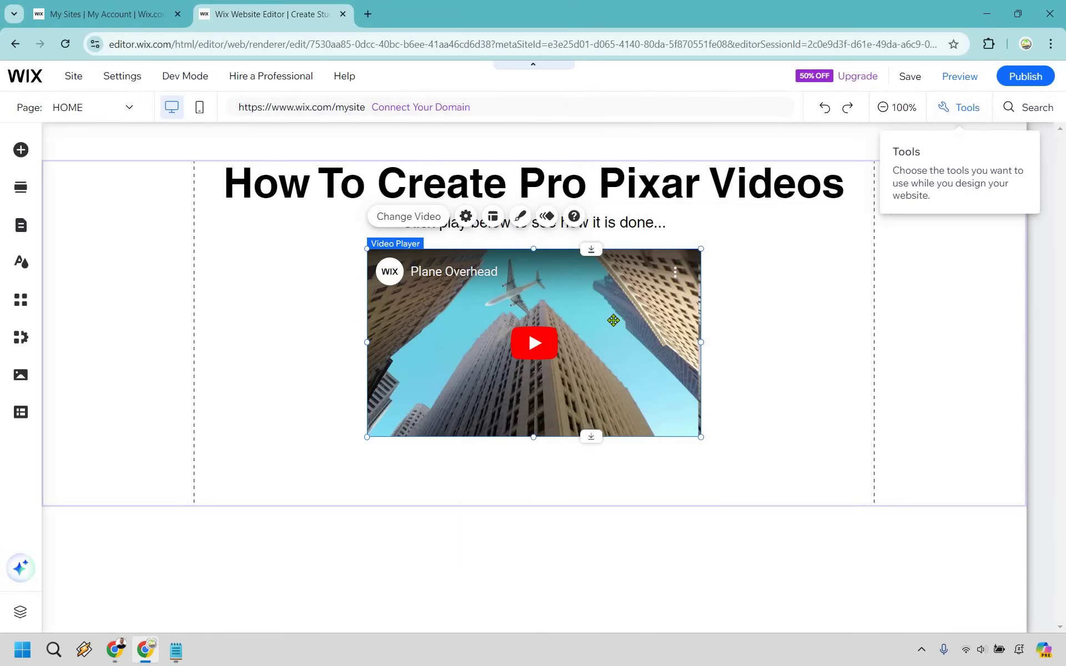
{"action": "left_click", "coordinate": [400, 221]}
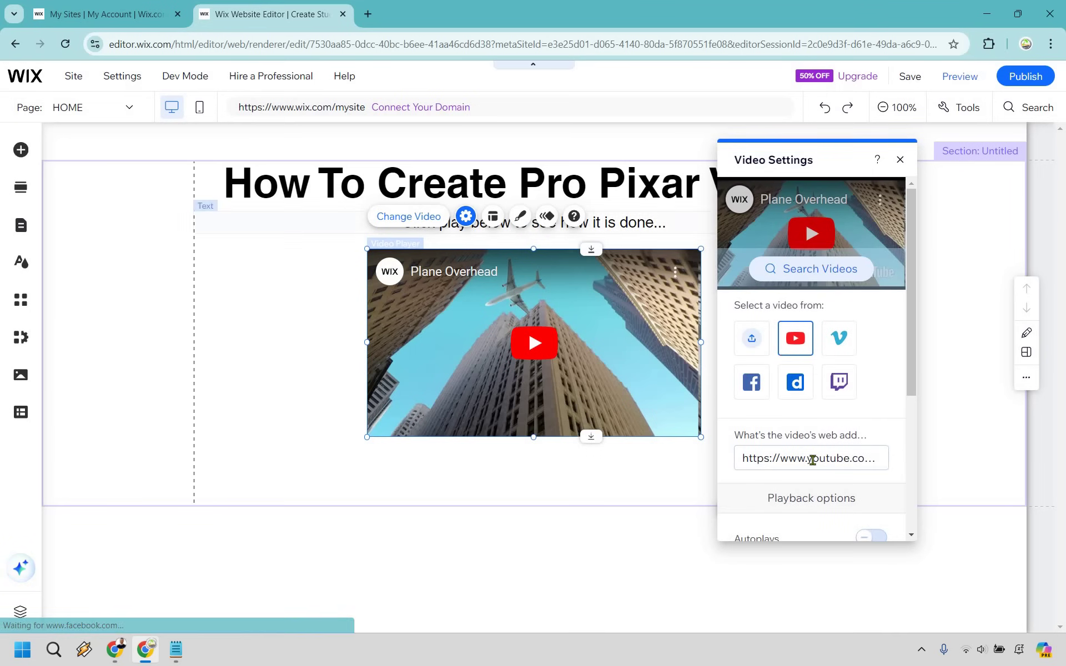
{"action": "left_click", "coordinate": [812, 458]}
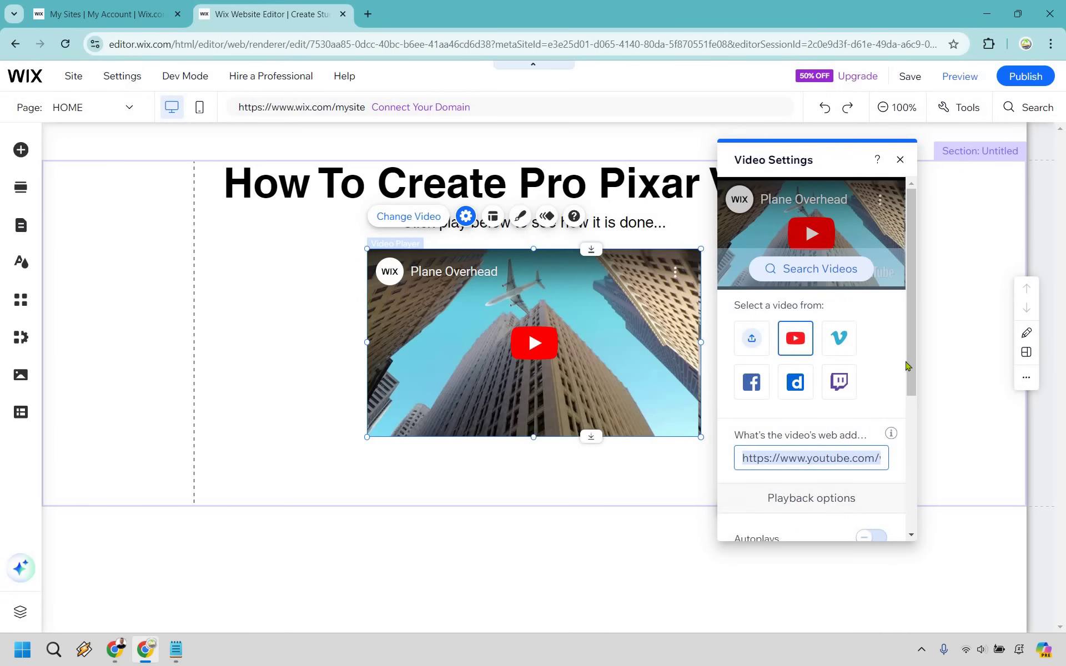
{"action": "type", "text": "https://youtu.be/jyDEa3g88Ys"}
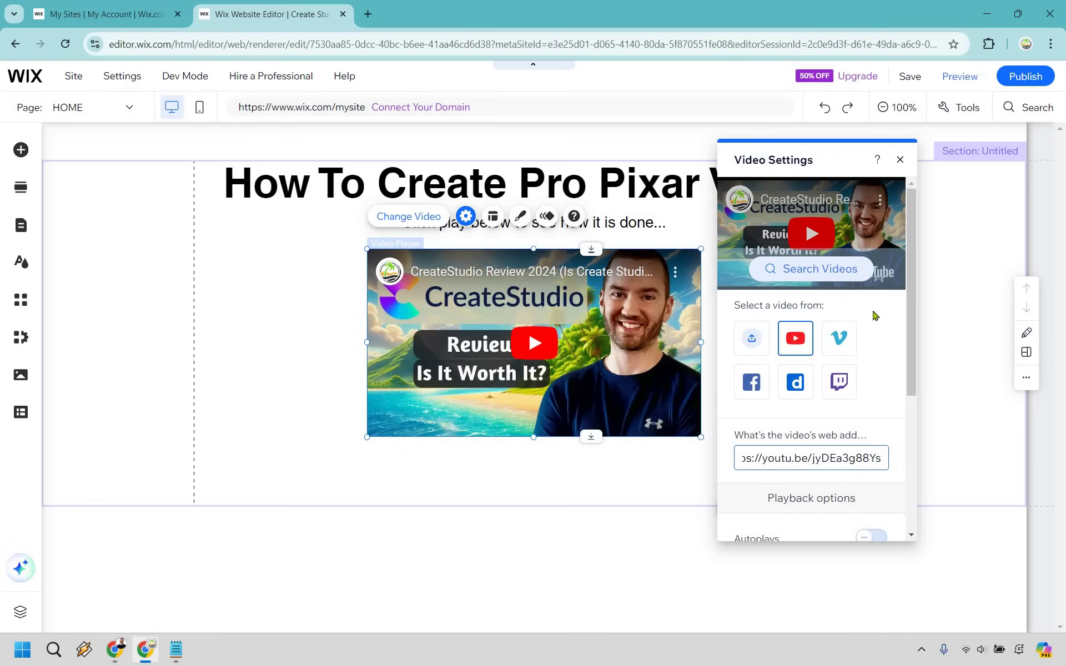
{"action": "left_click", "coordinate": [876, 312]}
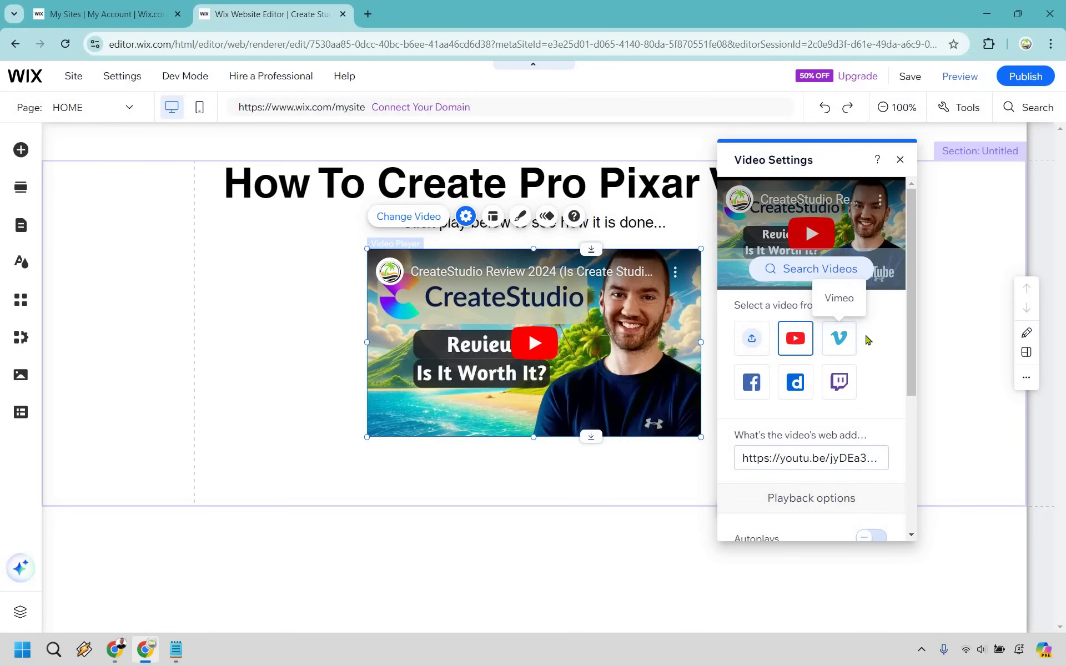
{"action": "scroll", "coordinate": [808, 313], "scroll_direction": "down", "scroll_amount": 4}
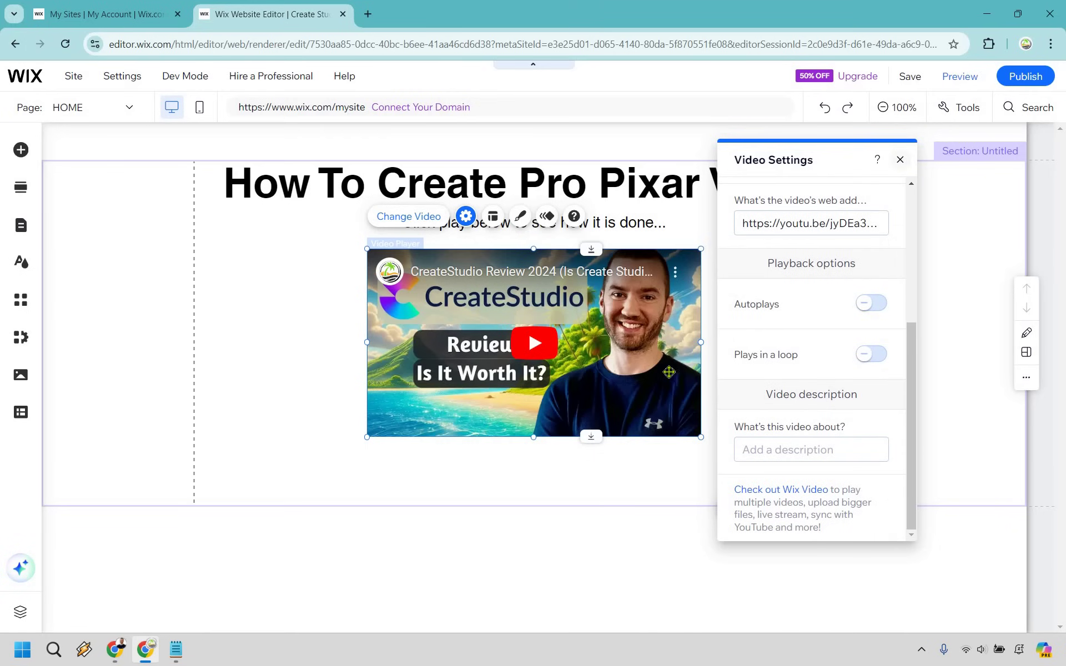
{"action": "left_click", "coordinate": [701, 438]}
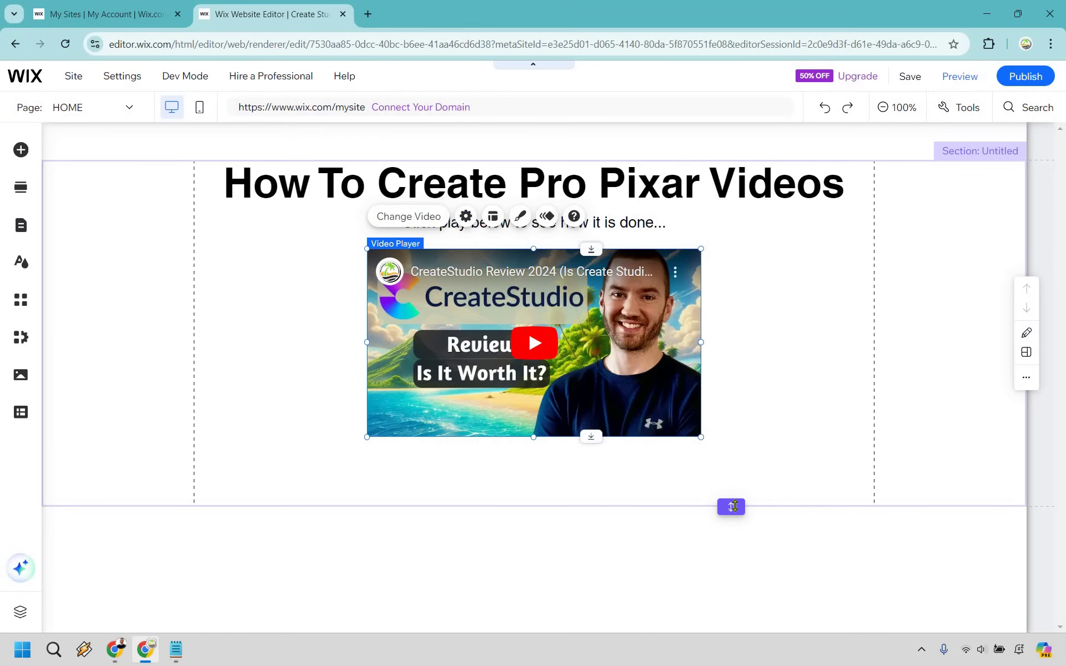
- Make the section taller, then enlarge the video player and centre it under the subtitle
{"action": "left_click_drag", "start_coordinate": [731, 508], "coordinate": [743, 583]}
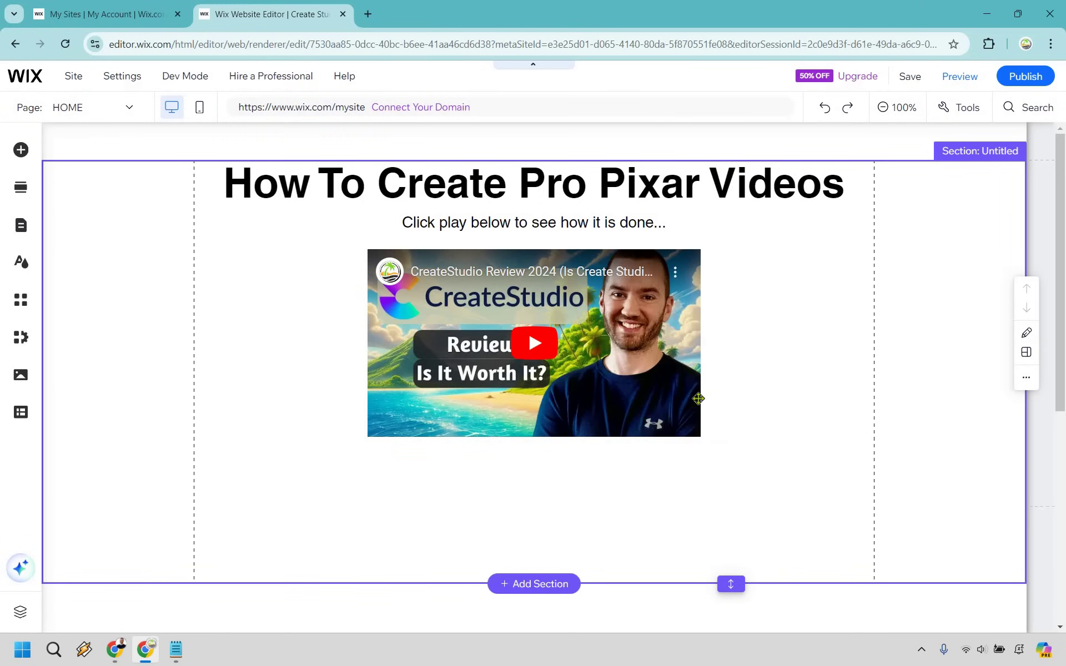
{"action": "left_click", "coordinate": [703, 438]}
{"action": "left_click_drag", "start_coordinate": [701, 438], "coordinate": [808, 497]}
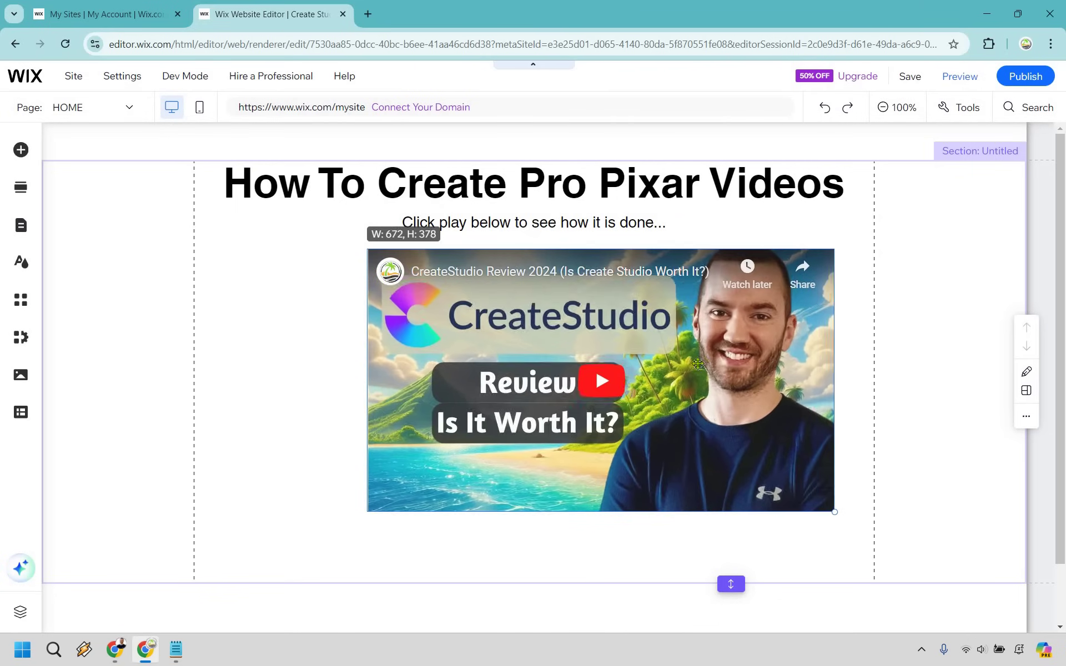
{"action": "left_click_drag", "start_coordinate": [711, 368], "coordinate": [661, 366]}
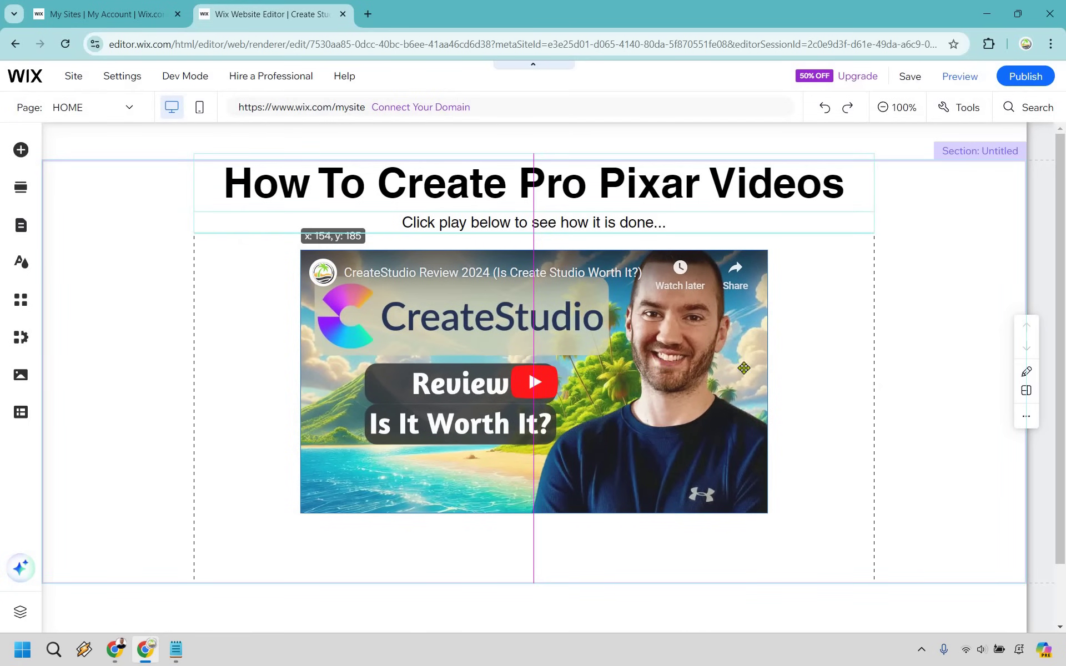
{"action": "left_click", "coordinate": [728, 518]}
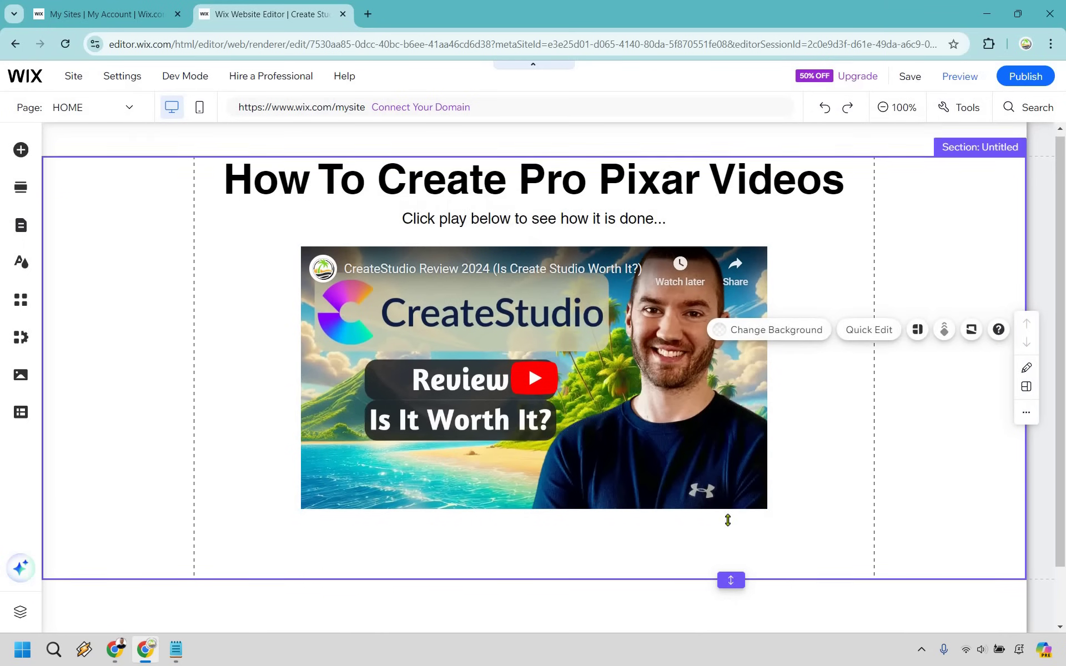
{"action": "scroll", "coordinate": [732, 538], "scroll_direction": "down", "scroll_amount": 1}
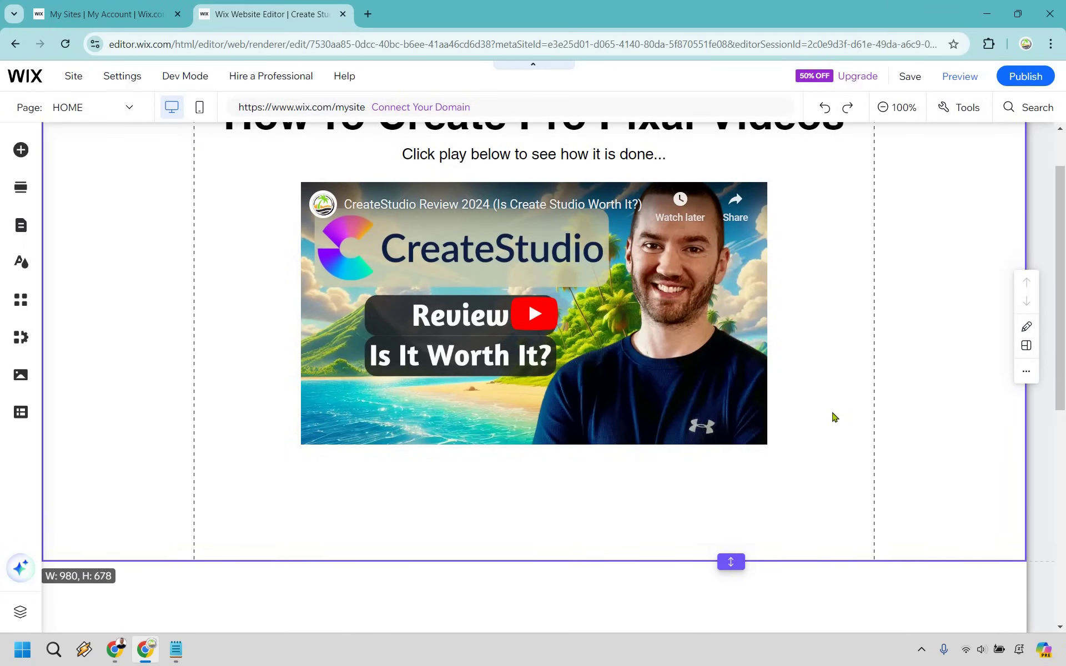
{"action": "scroll", "coordinate": [833, 410], "scroll_direction": "up", "scroll_amount": 1}
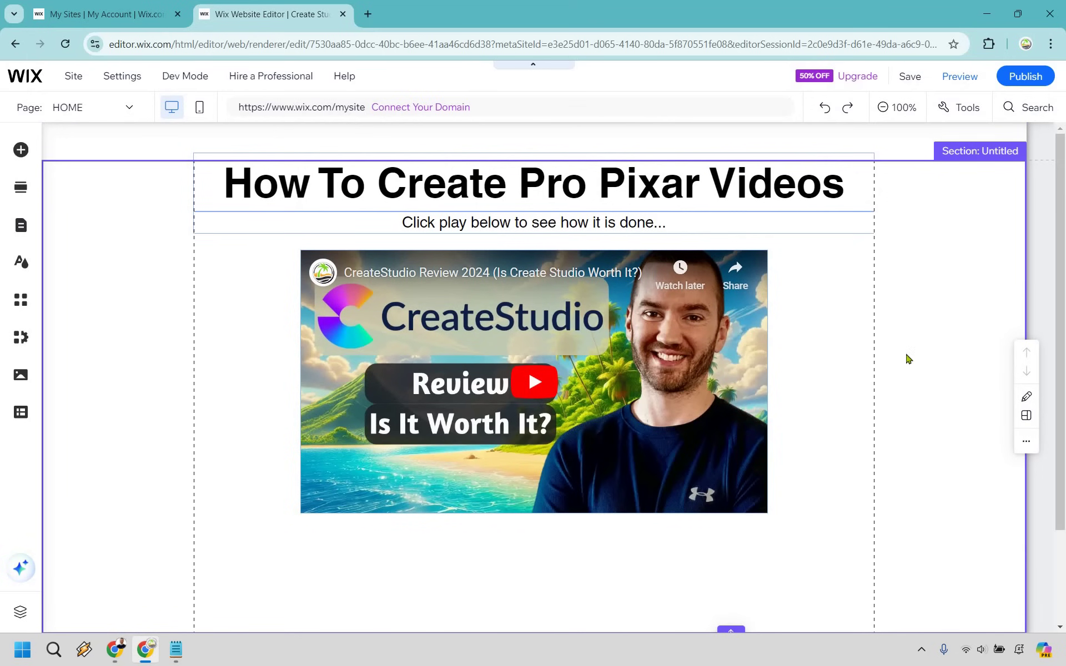
{"action": "scroll", "coordinate": [611, 539], "scroll_direction": "down", "scroll_amount": 2}
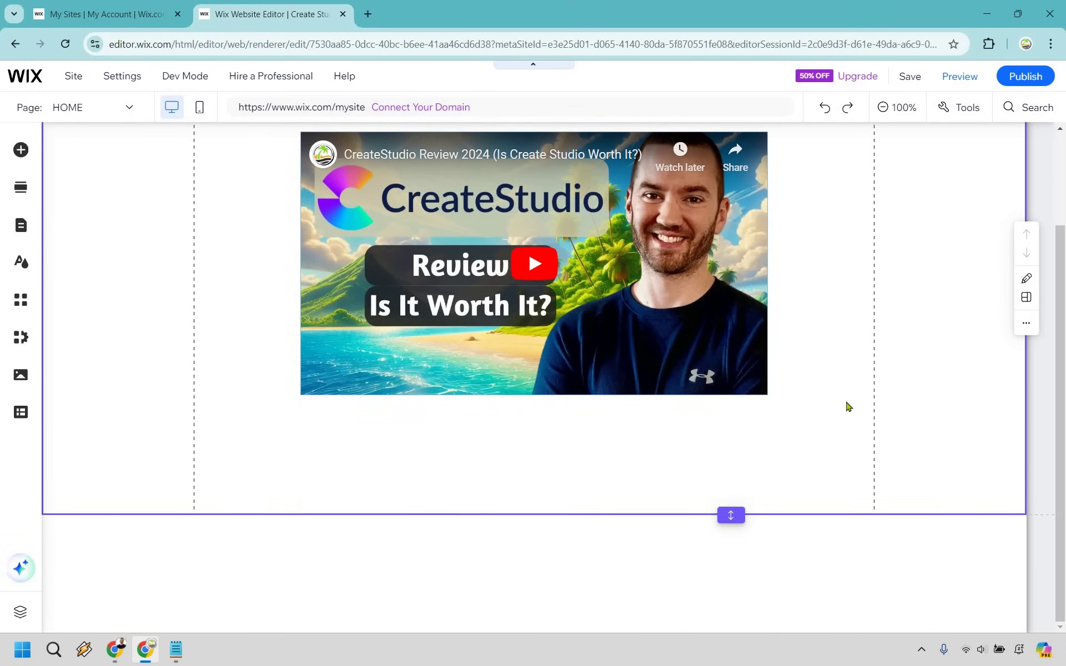
{"action": "scroll", "coordinate": [883, 392], "scroll_direction": "up", "scroll_amount": 2}
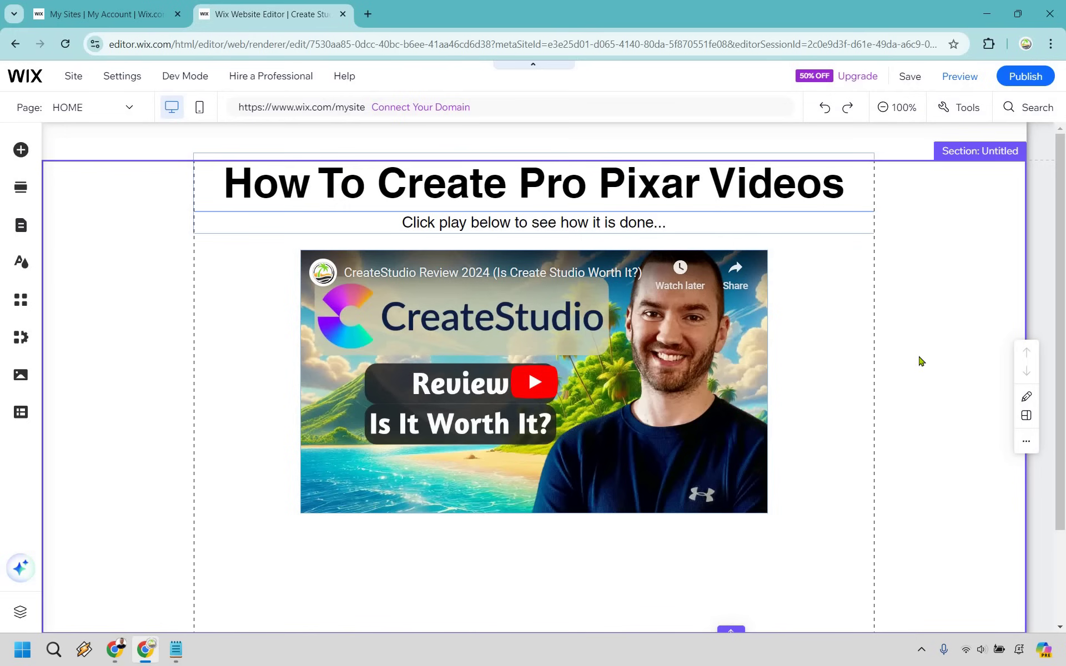
{"action": "left_click", "coordinate": [846, 388]}
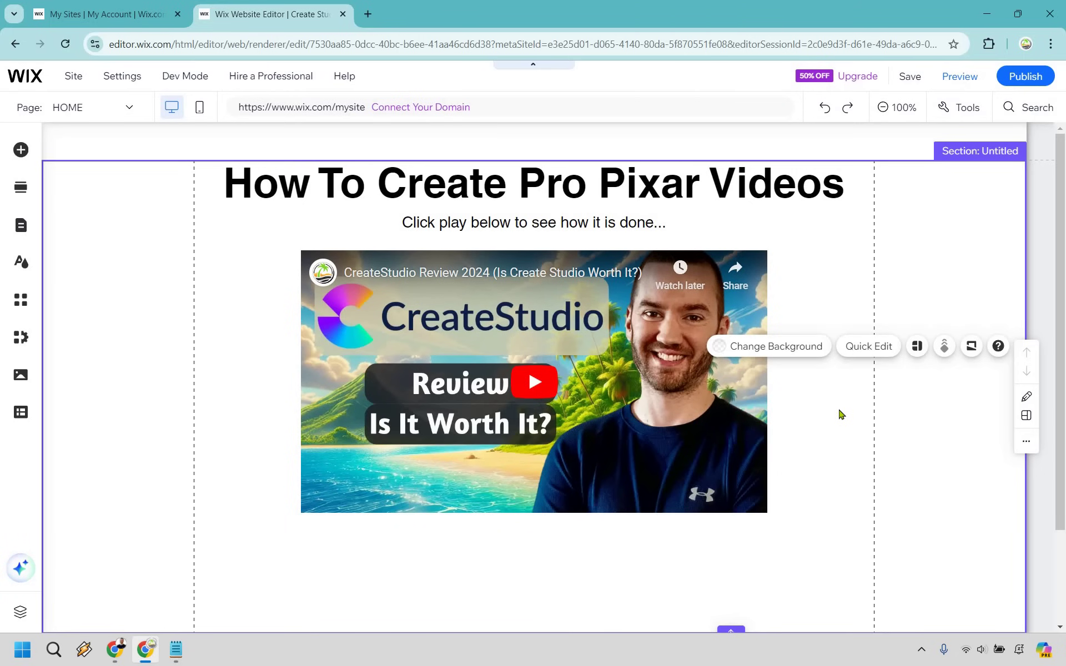
{"action": "scroll", "coordinate": [39, 160], "scroll_direction": "down", "scroll_amount": 1}
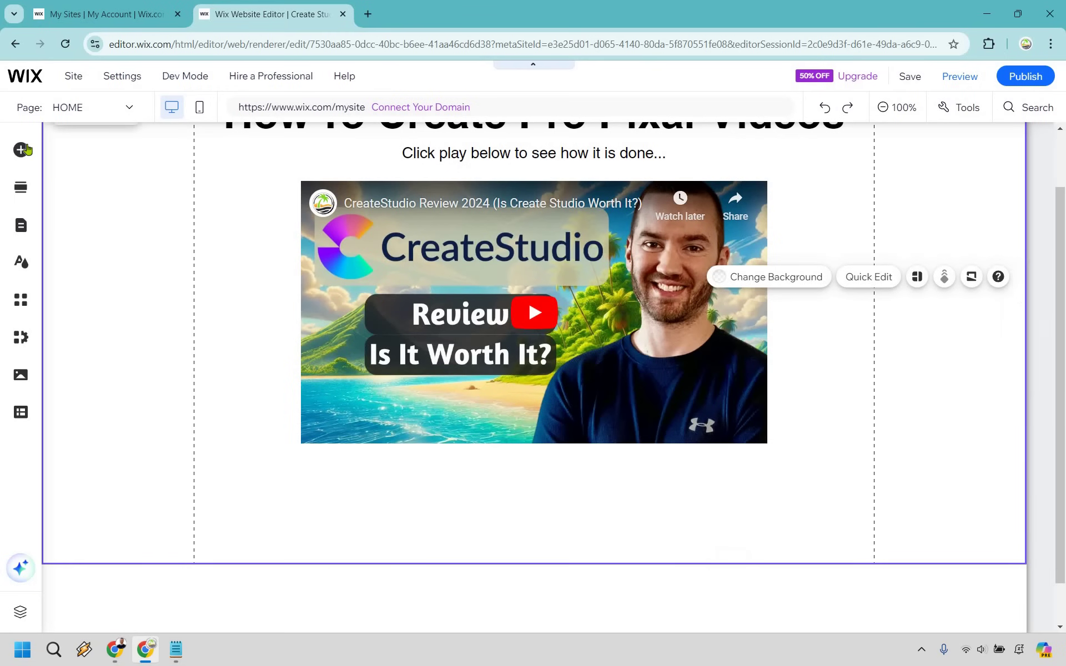
- Add a light blue button to the page under the video
{"action": "left_click", "coordinate": [22, 150]}
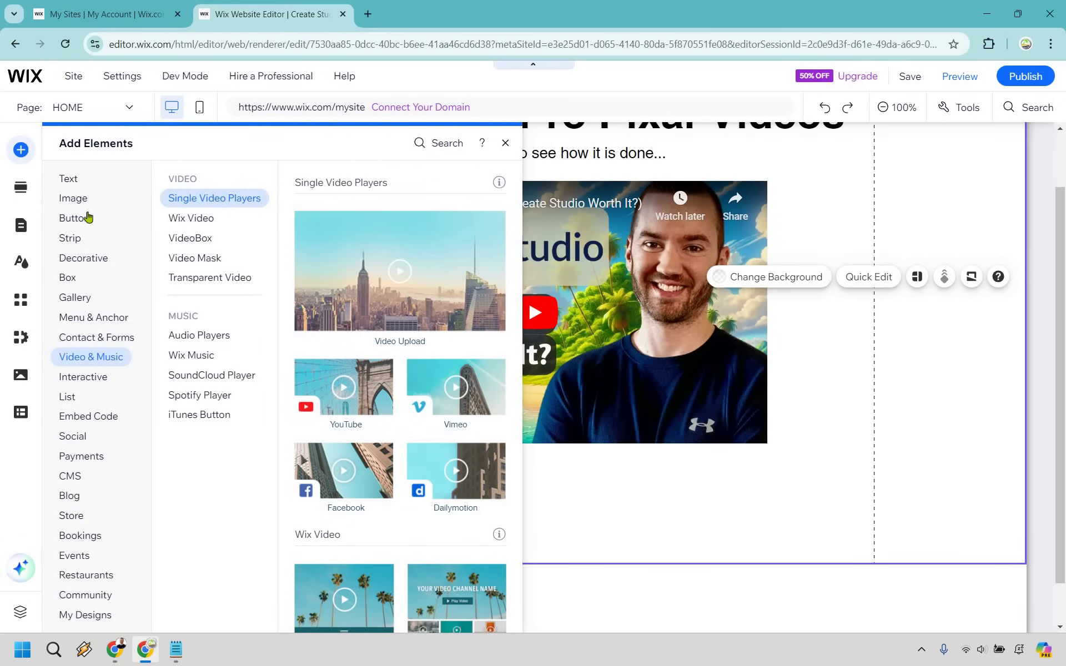
{"action": "left_click", "coordinate": [86, 222]}
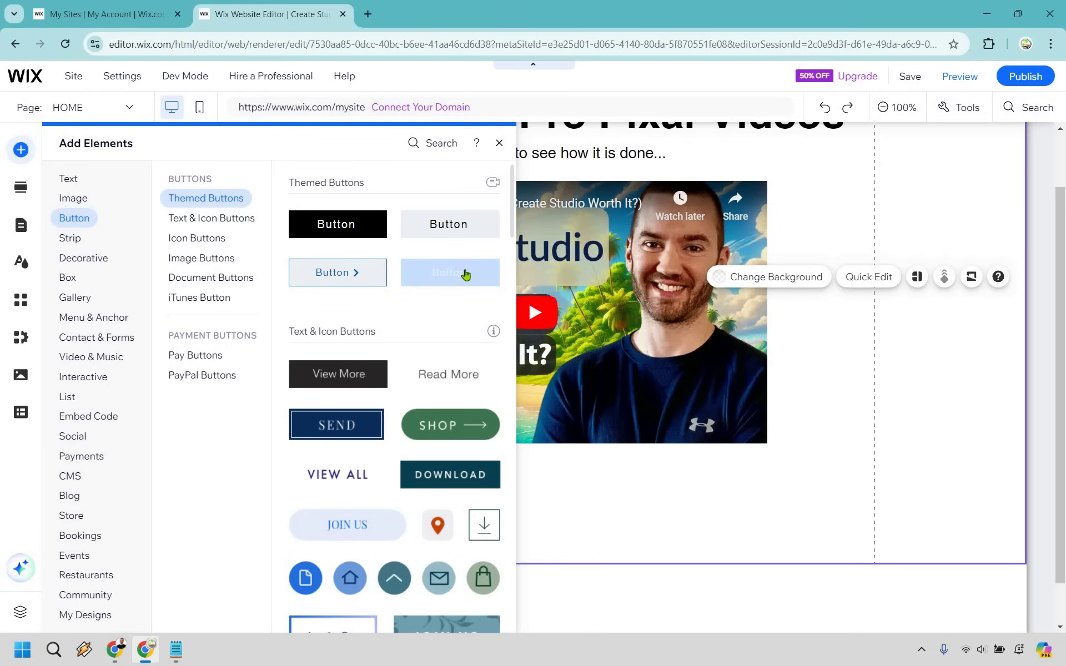
{"action": "left_click_drag", "start_coordinate": [452, 274], "coordinate": [580, 502]}
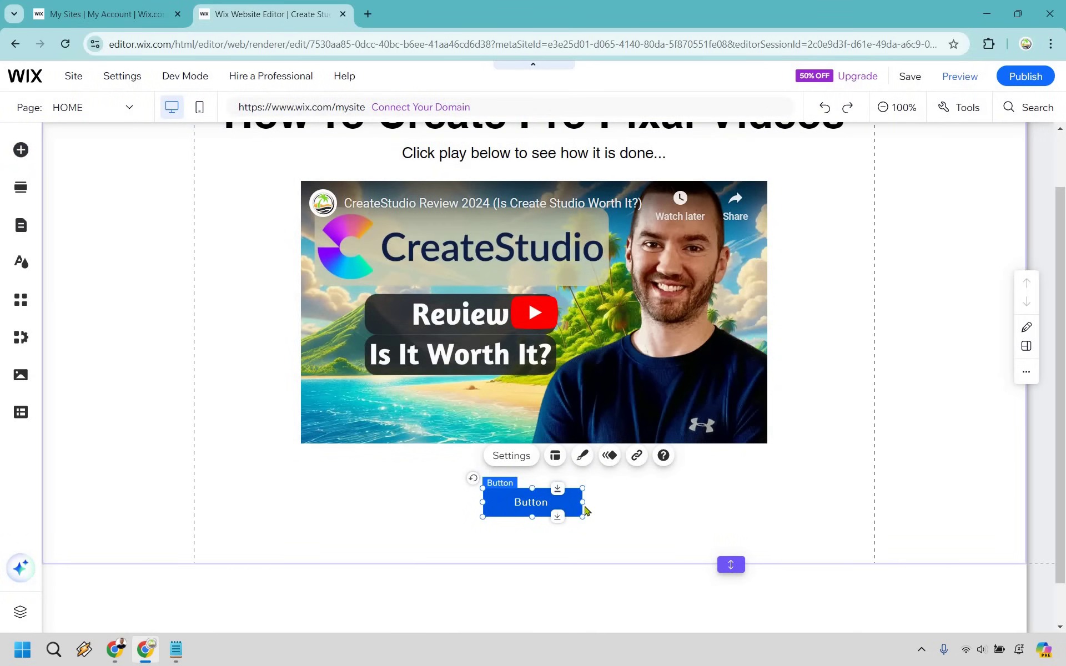
- Widen and centre the button, labelling it 'Click Here To Buy CreateStudio'
{"action": "left_click_drag", "start_coordinate": [694, 504], "coordinate": [604, 526]}
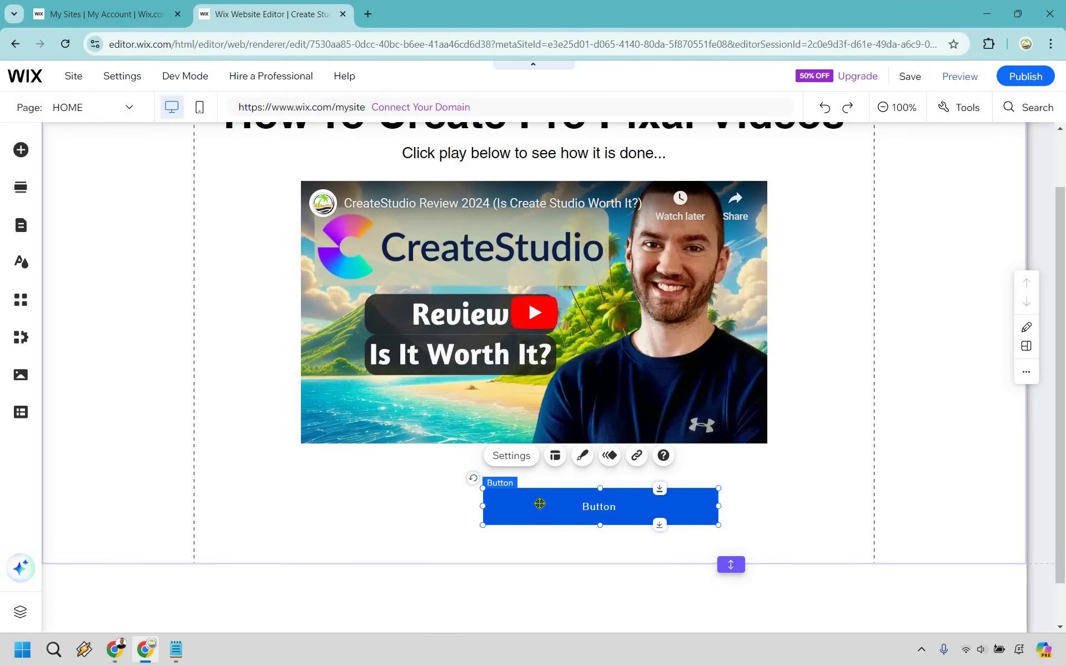
{"action": "left_click_drag", "start_coordinate": [542, 504], "coordinate": [475, 504]}
{"action": "left_click", "coordinate": [456, 453]}
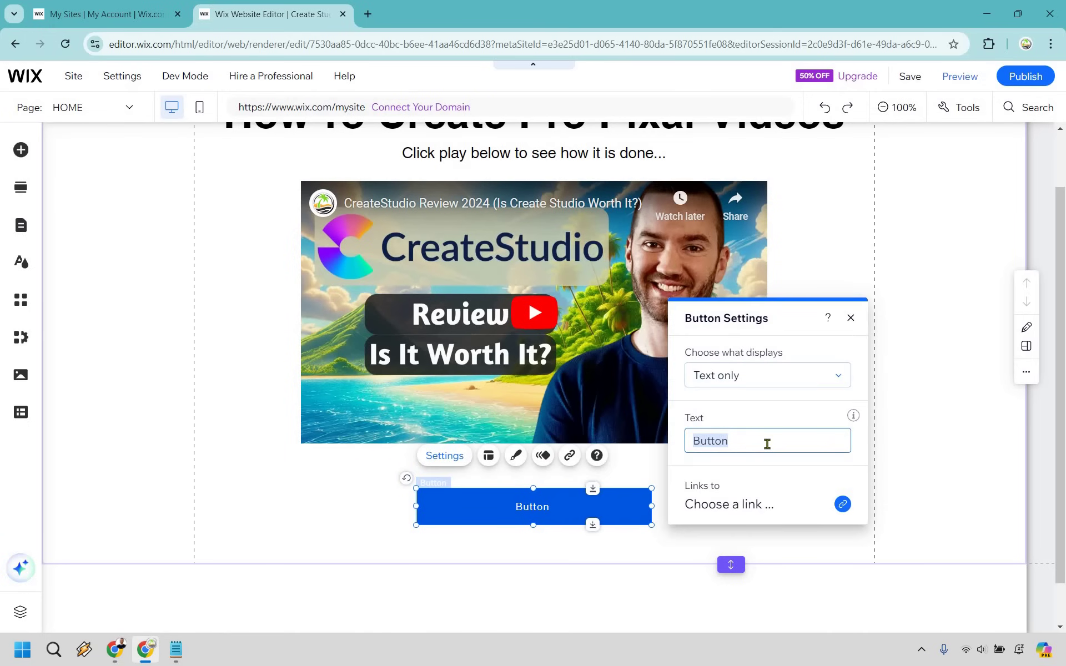
{"action": "type", "text": "Click Here To Buy"}
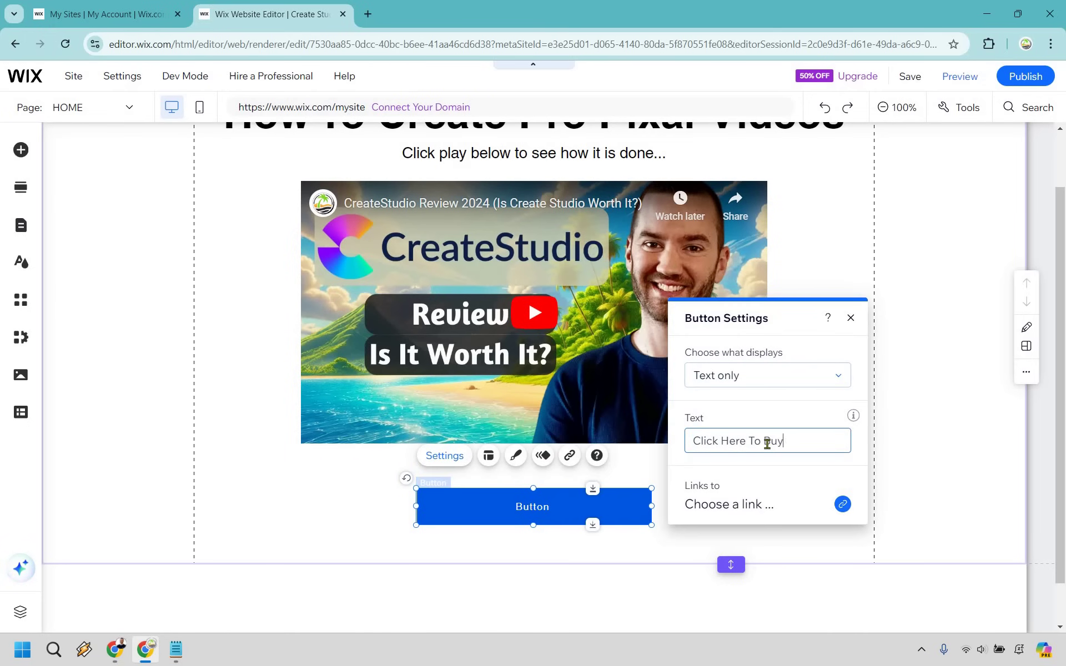
{"action": "type", "text": " CreateStudio"}
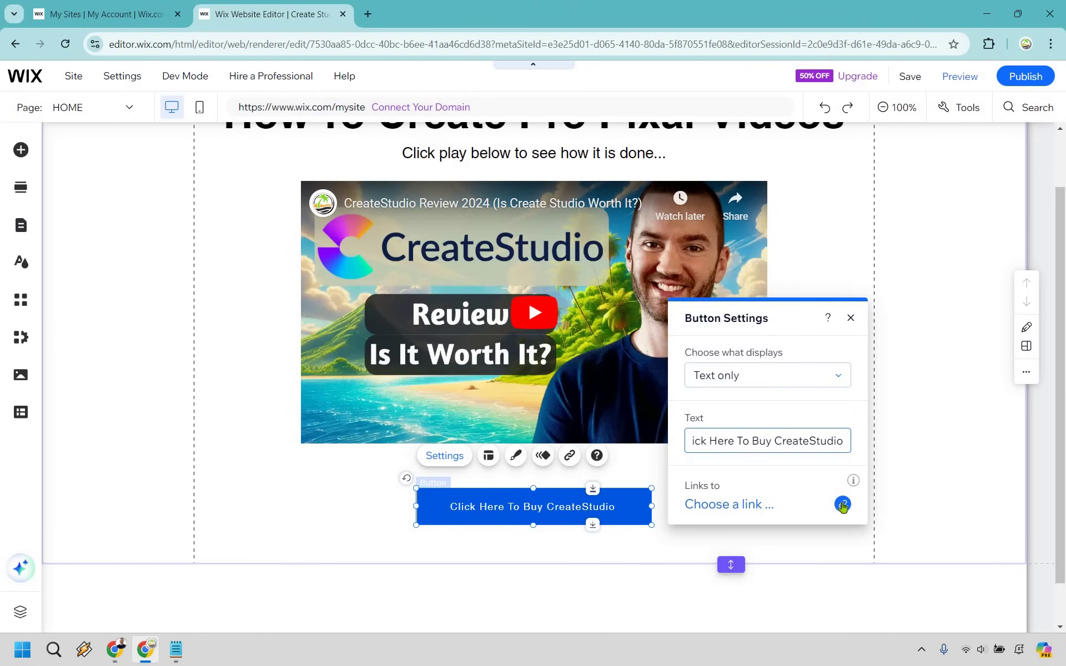
{"action": "left_click", "coordinate": [842, 504]}
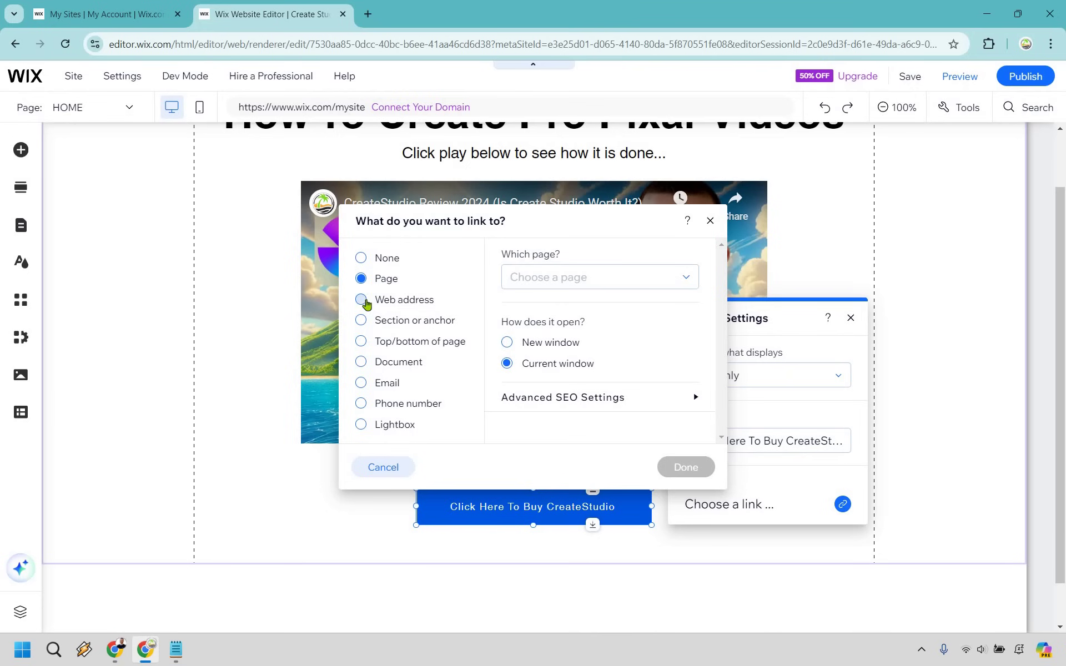
{"action": "left_click", "coordinate": [361, 300]}
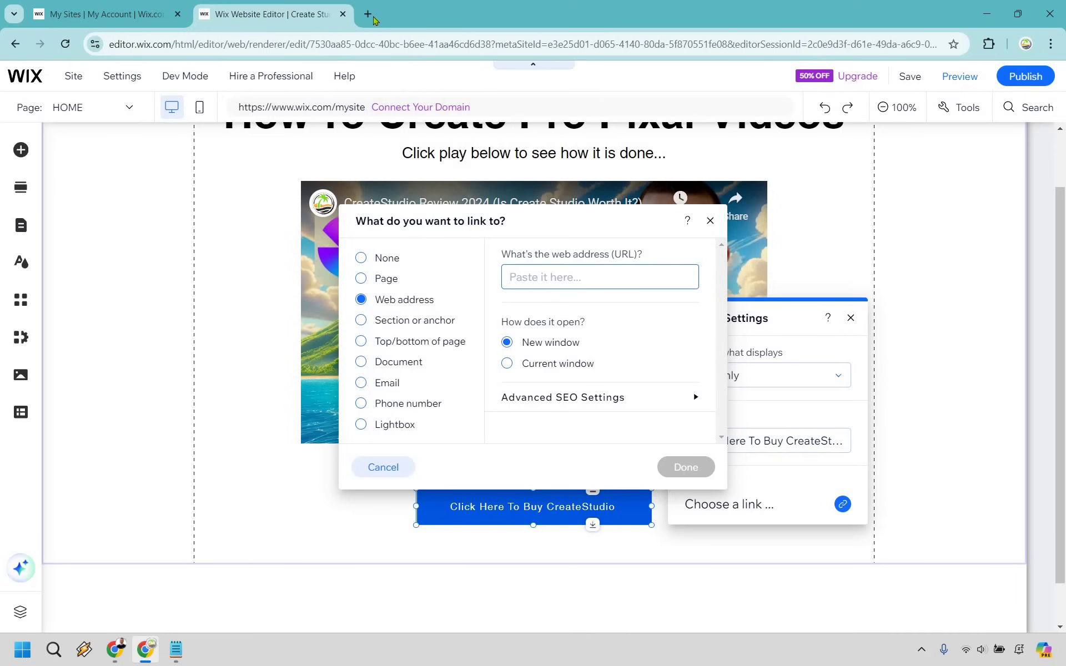
{"action": "type", "text": "www"}
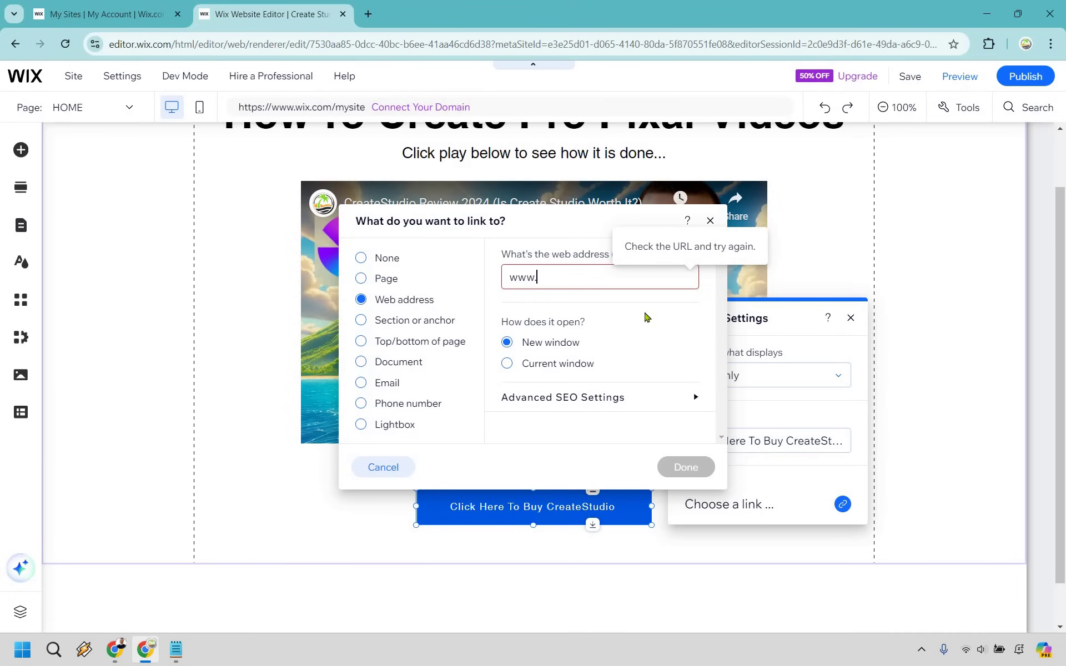
{"action": "type", "text": ".cs.com"}
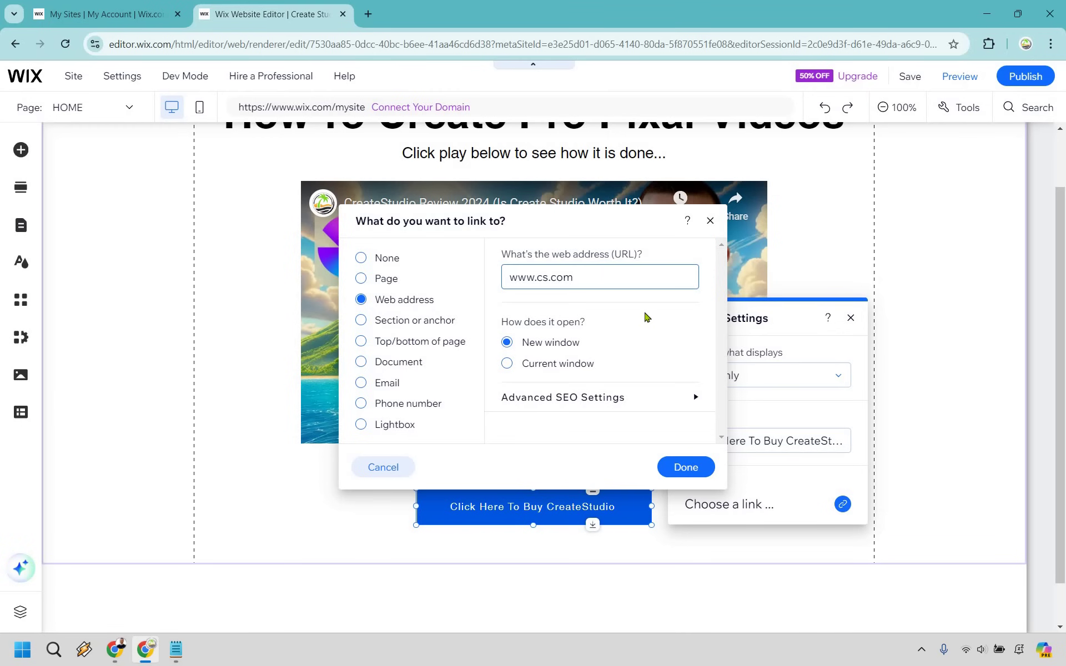
{"action": "left_click", "coordinate": [686, 466]}
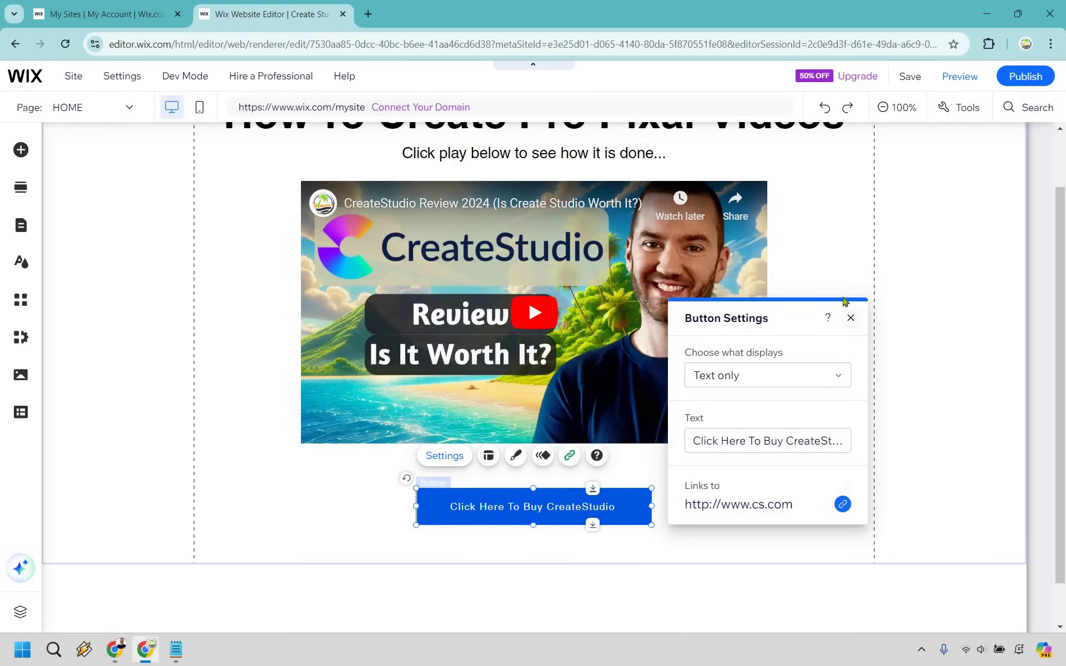
{"action": "left_click", "coordinate": [851, 318]}
{"action": "left_click", "coordinate": [956, 360]}
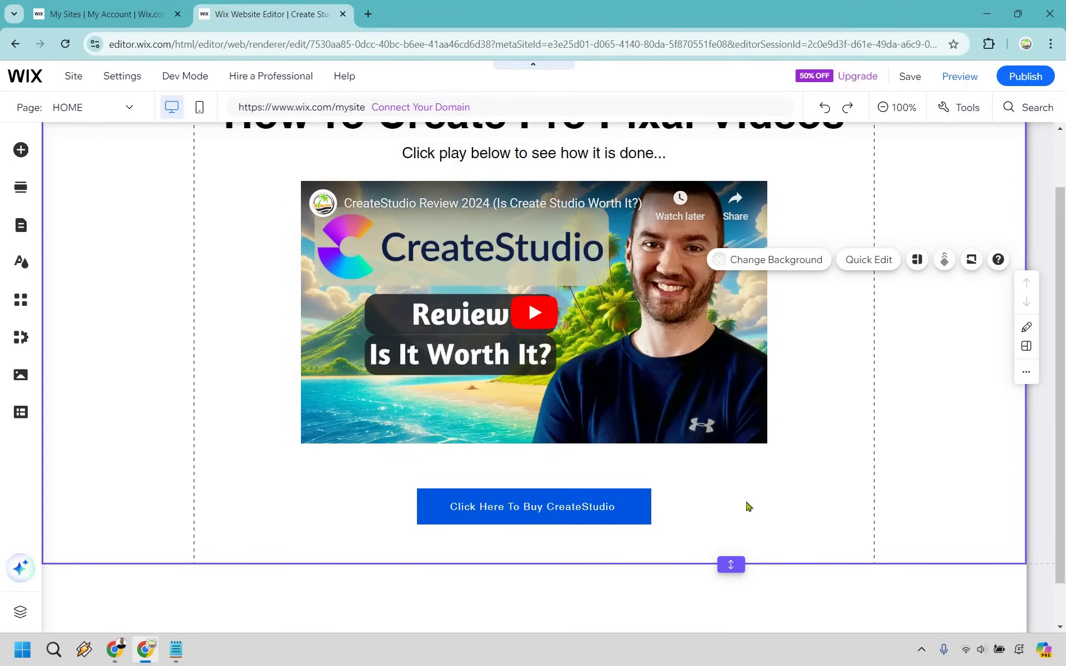
- Make the section taller and move the buy button lower to free space above it
{"action": "scroll", "coordinate": [747, 505], "scroll_direction": "down", "scroll_amount": 1}
{"action": "left_click_drag", "start_coordinate": [731, 515], "coordinate": [731, 564]}
{"action": "left_click_drag", "start_coordinate": [589, 457], "coordinate": [589, 494]}
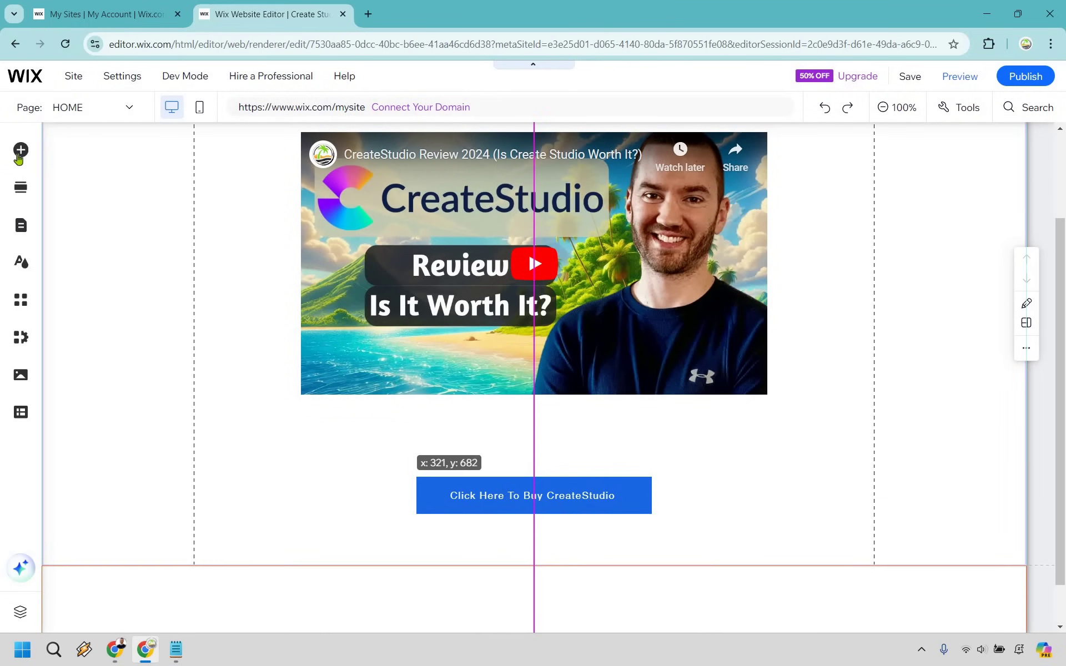
- Add a paragraph above the button reading 'Click the button below to get lifetime access to CreateStudio'
{"action": "left_click", "coordinate": [22, 155]}
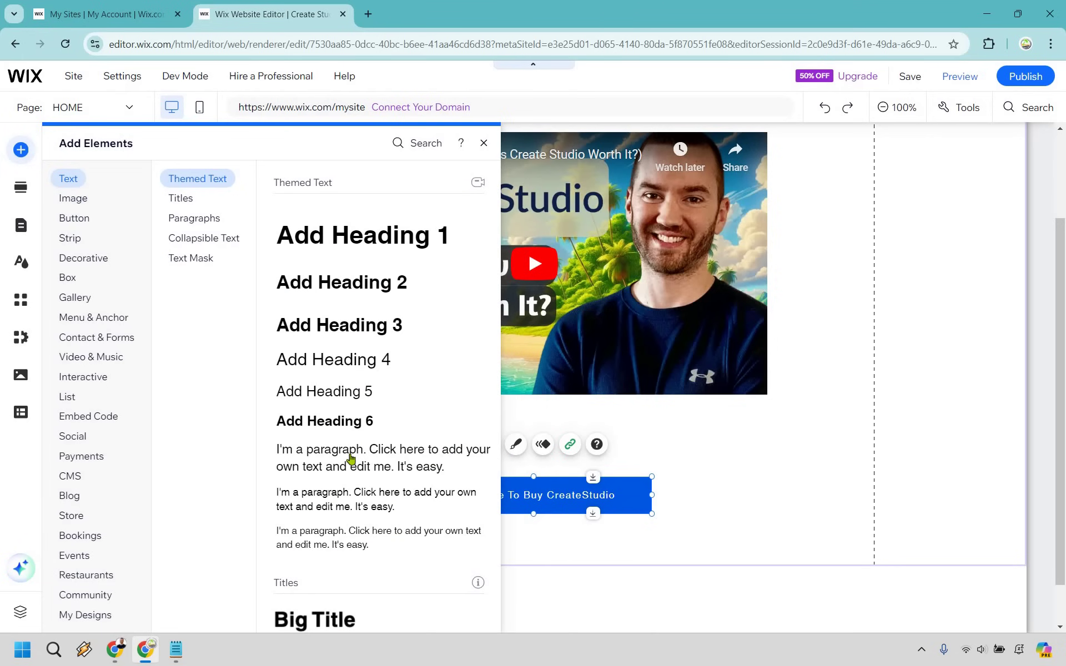
{"action": "left_click", "coordinate": [556, 433]}
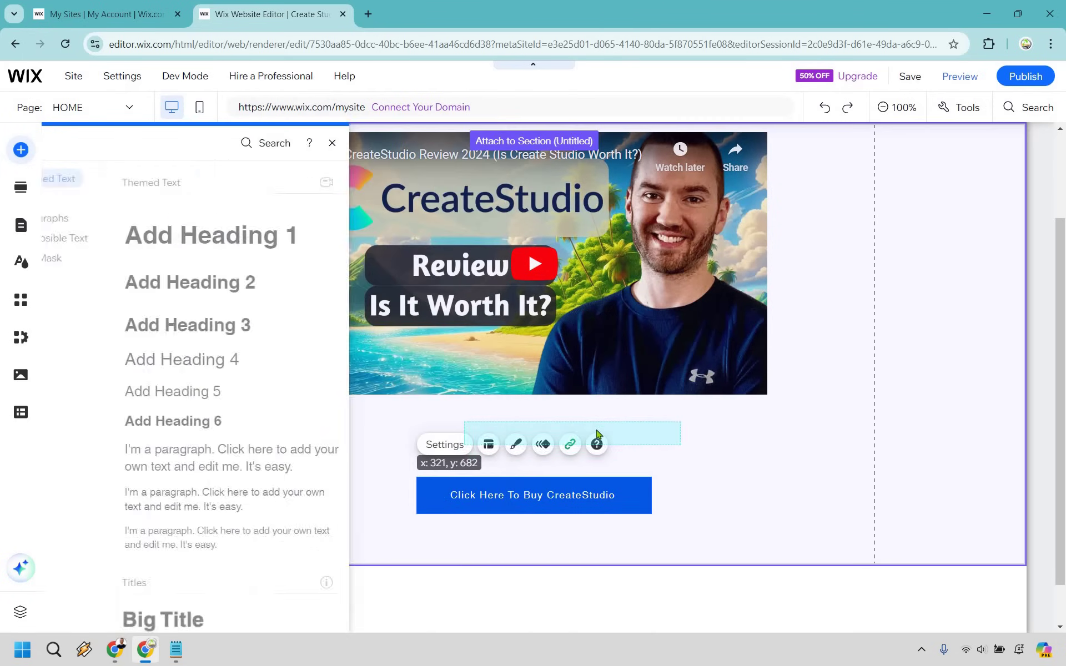
{"action": "left_click_drag", "start_coordinate": [568, 440], "coordinate": [558, 446]}
{"action": "double_click", "coordinate": [559, 447]}
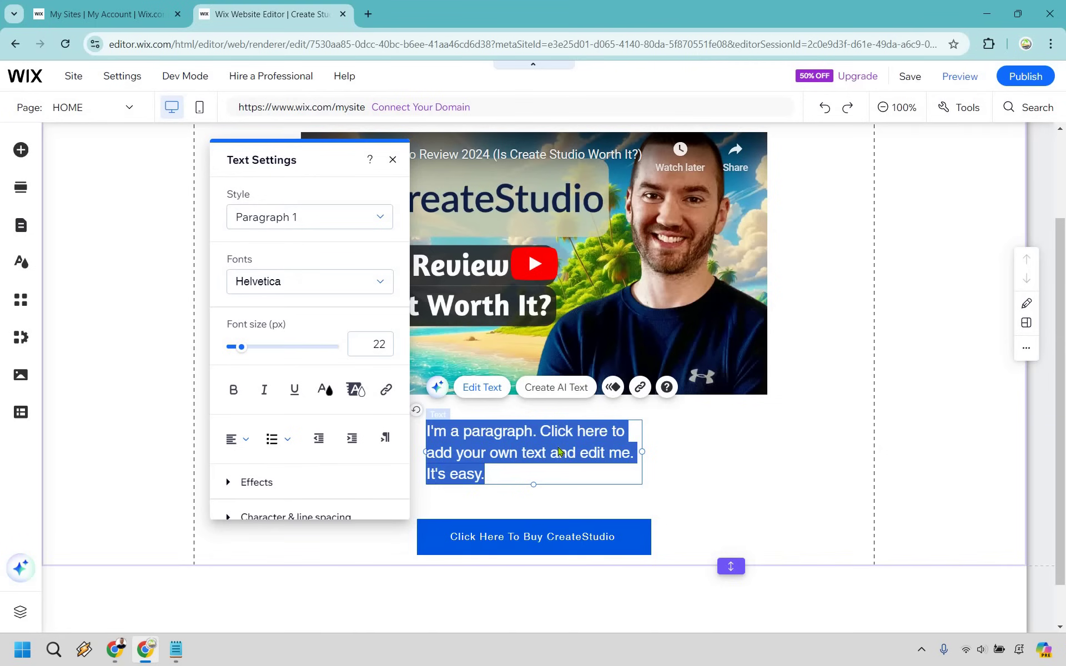
{"action": "type", "text": "Click the but"}
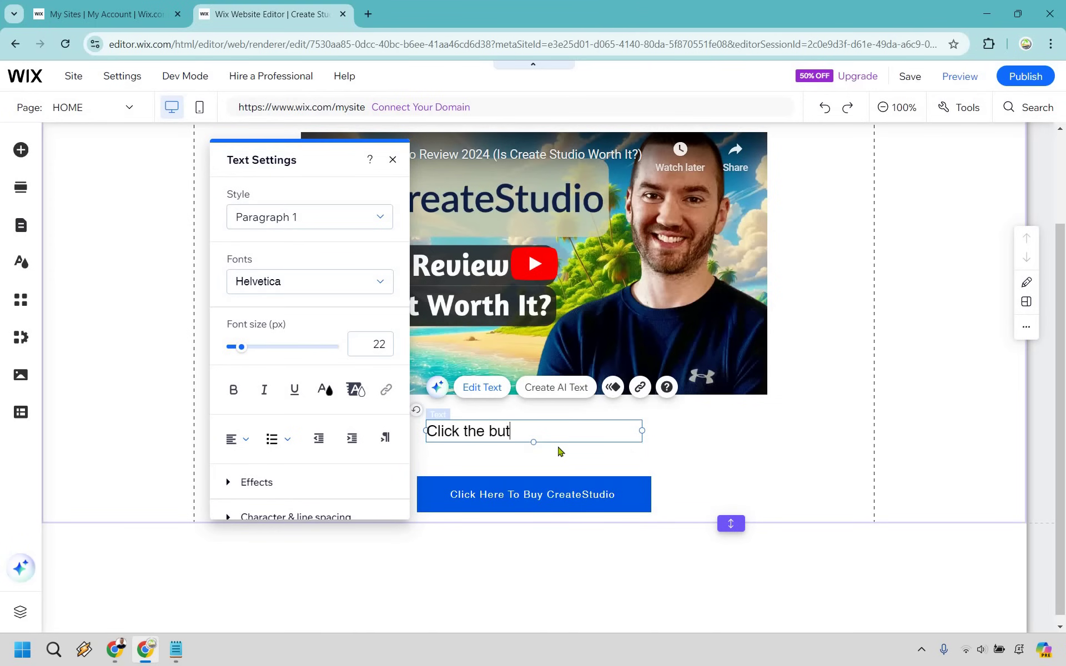
{"action": "type", "text": "ton below to ge"}
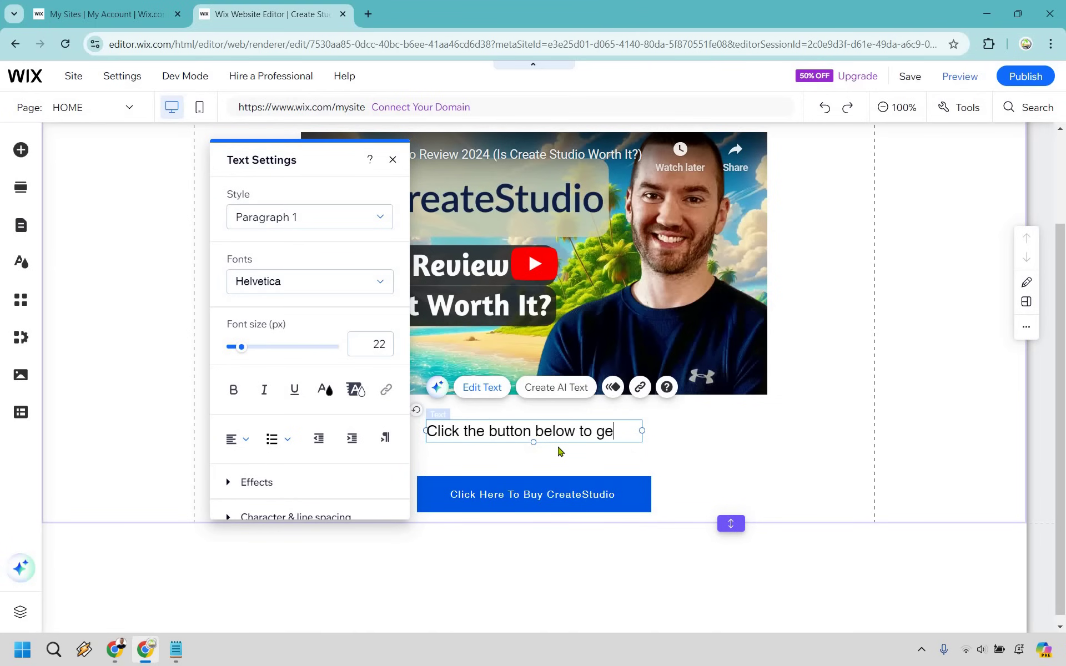
{"action": "type", "text": "t lifetime a"}
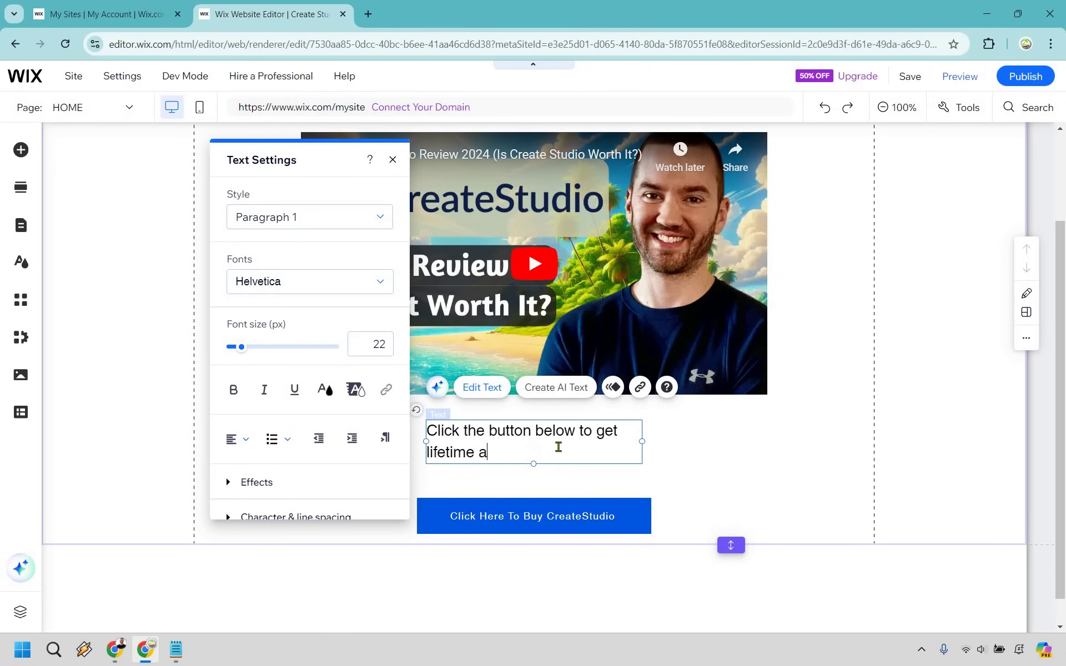
{"action": "type", "text": "ccess to CreateStudio"}
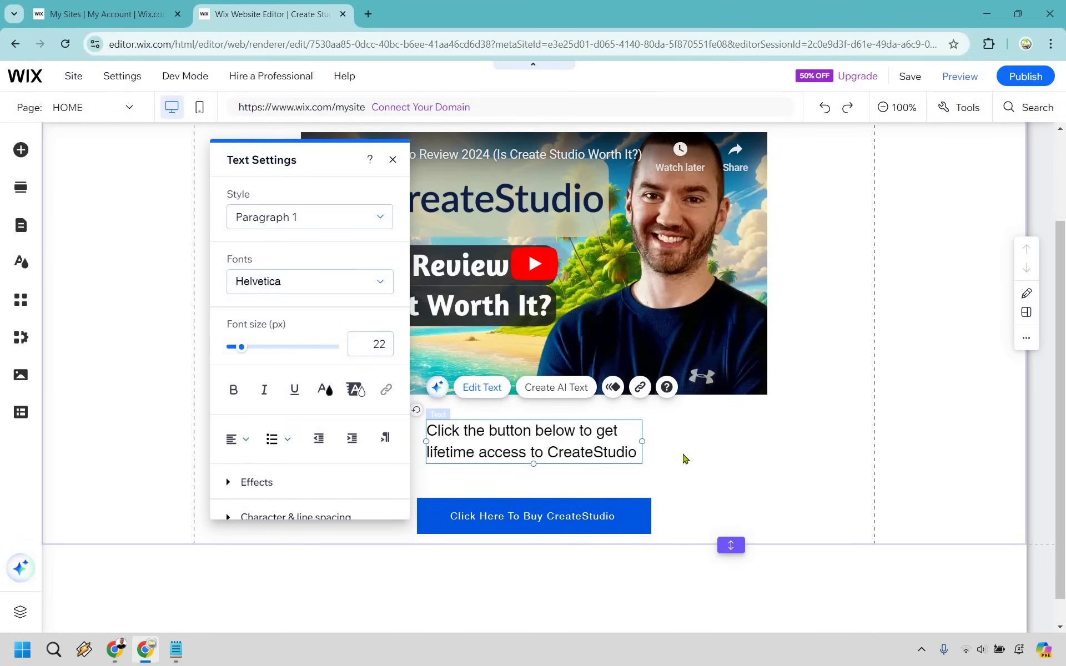
{"action": "left_click", "coordinate": [648, 448]}
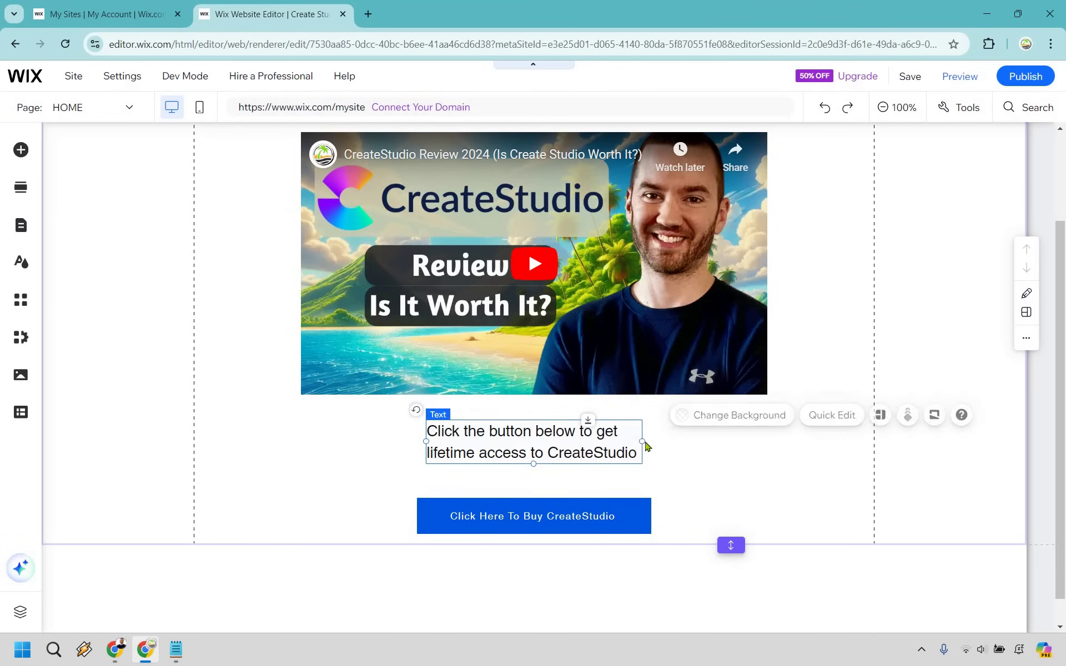
{"action": "left_click", "coordinate": [642, 443]}
- Stretch the CTA paragraph full width, centre it at 20 px, and nudge the buy button up beneath it
{"action": "left_click_drag", "start_coordinate": [641, 442], "coordinate": [874, 441]}
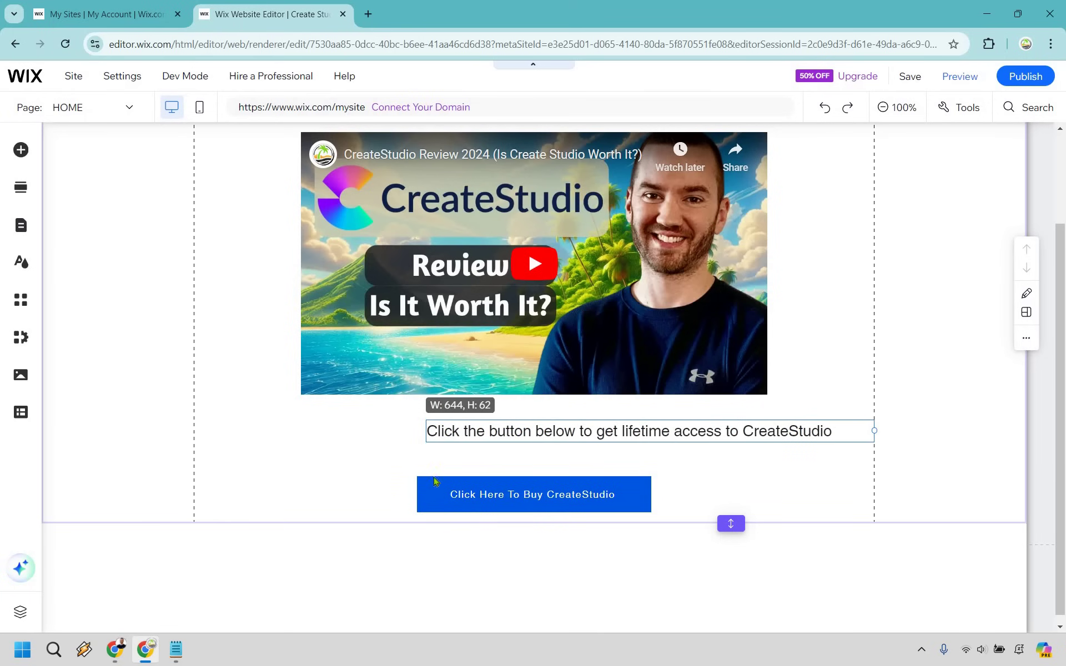
{"action": "left_click_drag", "start_coordinate": [424, 431], "coordinate": [193, 443]}
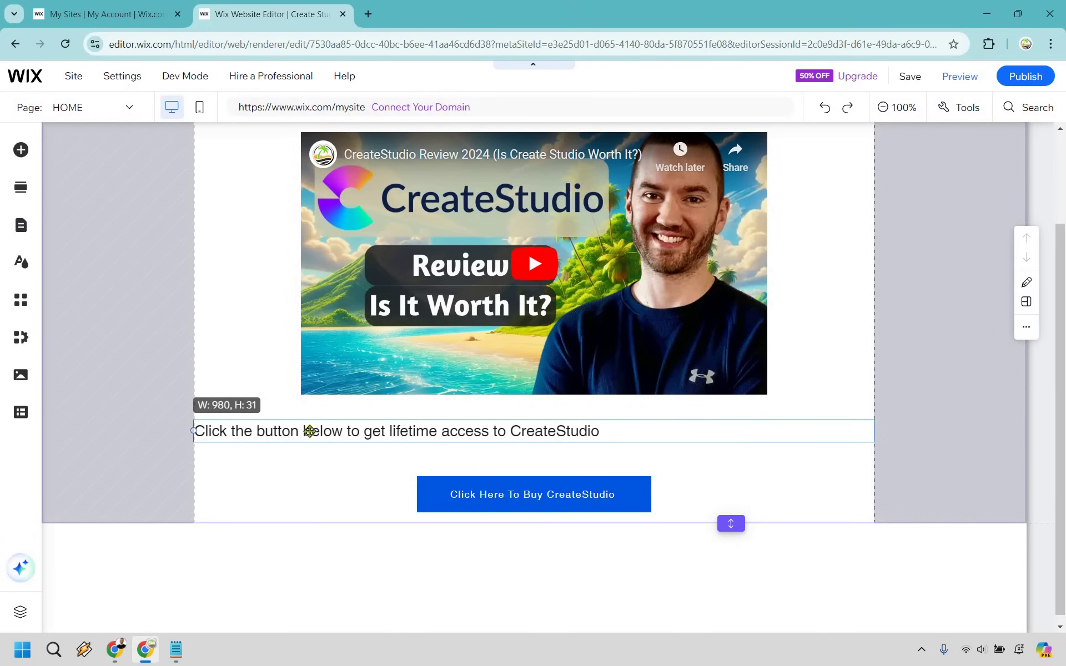
{"action": "left_click", "coordinate": [259, 395]}
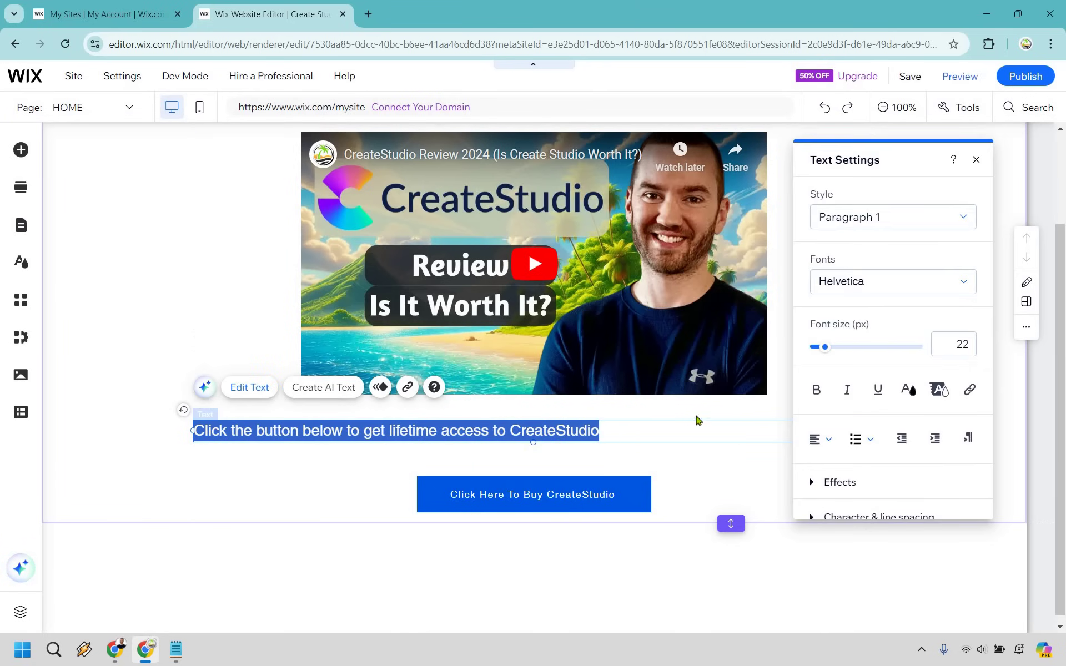
{"action": "left_click", "coordinate": [815, 444]}
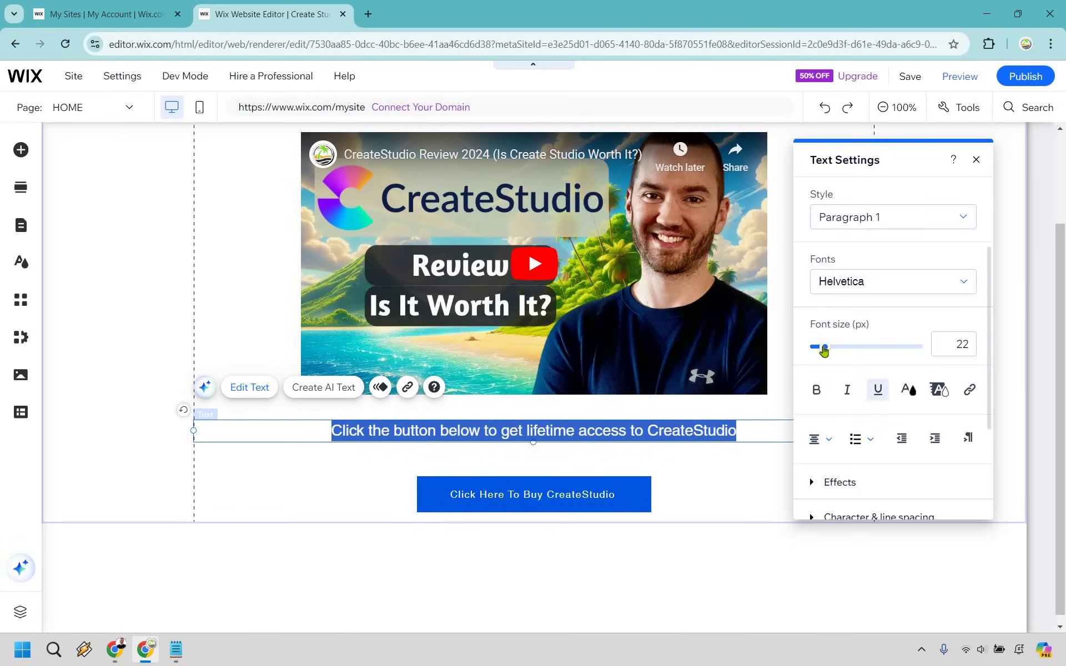
{"action": "left_click_drag", "start_coordinate": [820, 347], "coordinate": [818, 348]}
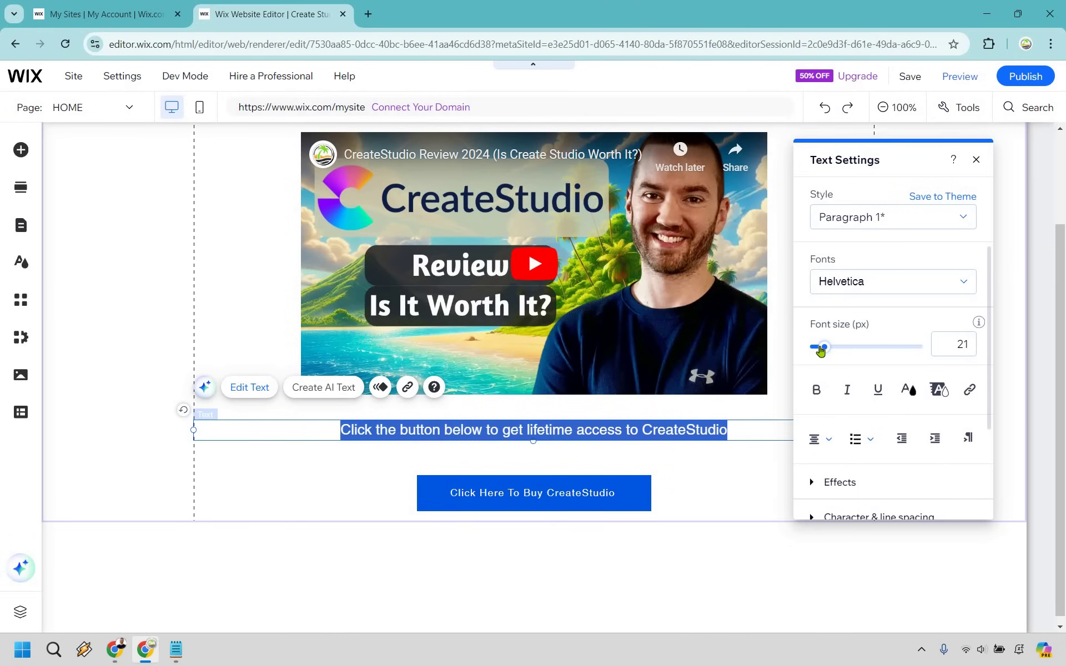
{"action": "left_click", "coordinate": [555, 453]}
{"action": "left_click", "coordinate": [574, 483]}
{"action": "key", "text": "shift+Up"}
{"action": "key", "text": "shift+Up"}
{"action": "key", "text": "shift+Up"}
{"action": "key", "text": "shift+Up"}
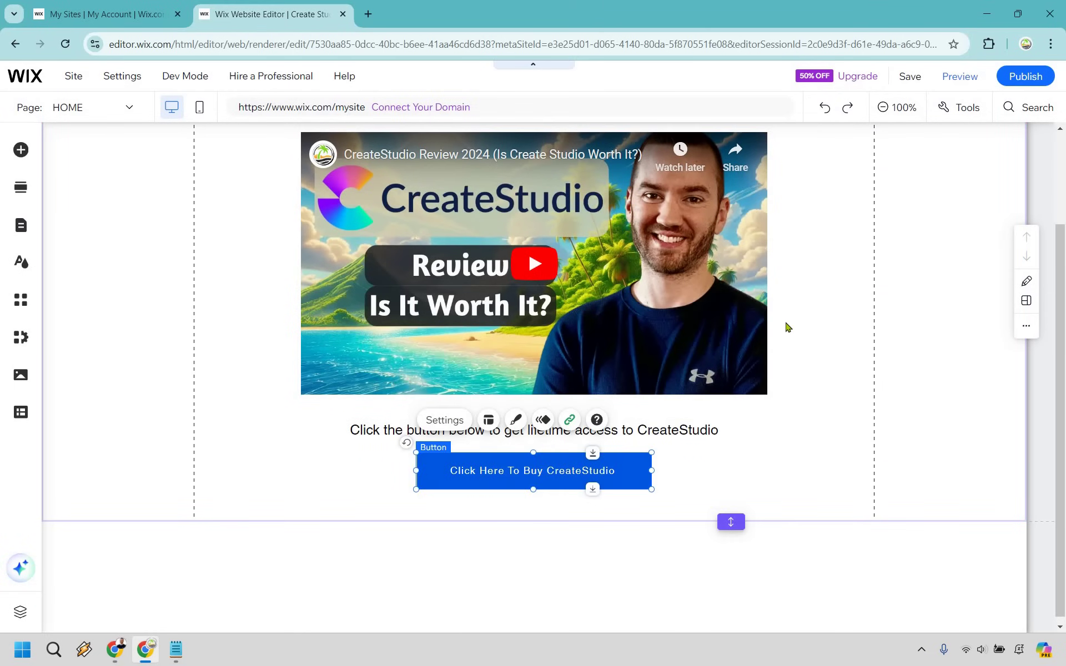
- Shorten the footer slightly and place a new paragraph text element in it
{"action": "left_click", "coordinate": [795, 310]}
{"action": "scroll", "coordinate": [794, 310], "scroll_direction": "up", "scroll_amount": 2}
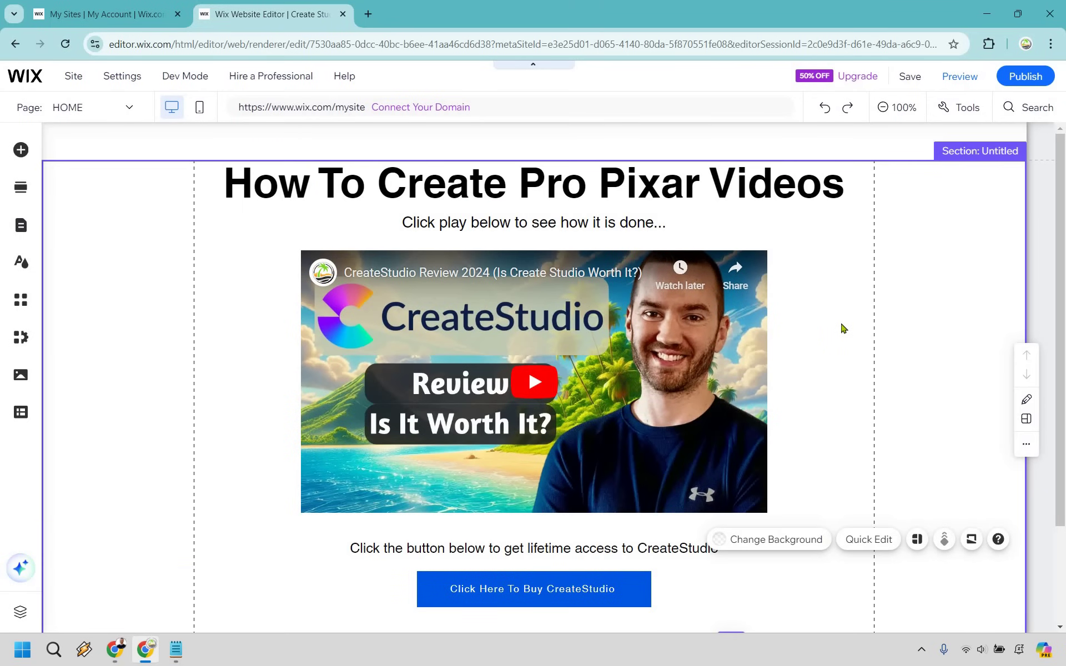
{"action": "scroll", "coordinate": [647, 577], "scroll_direction": "down", "scroll_amount": 2}
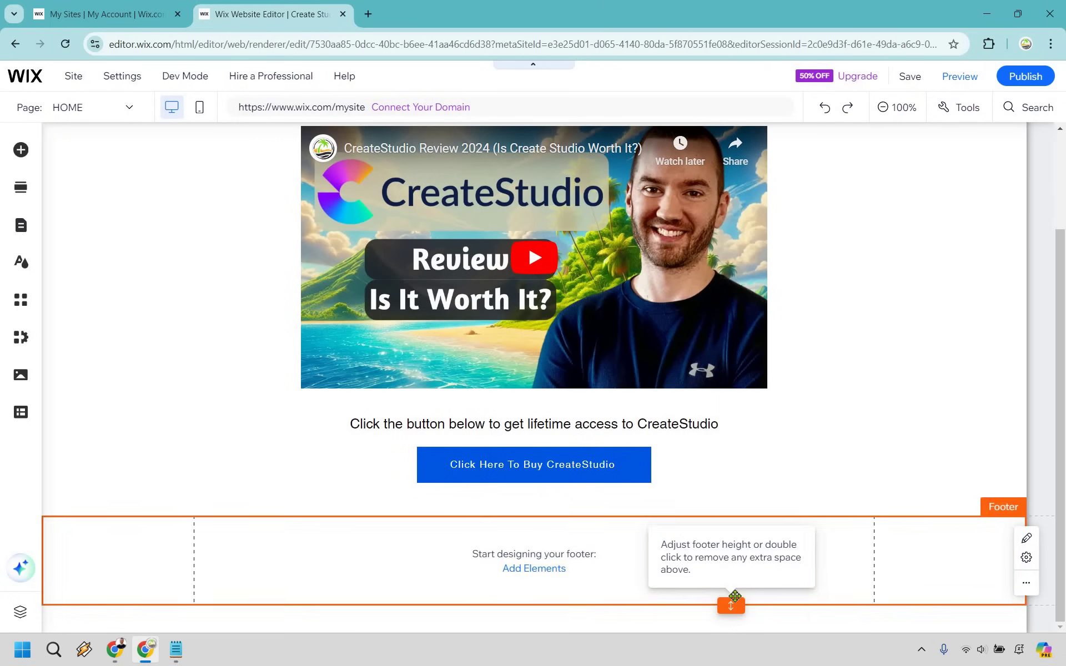
{"action": "left_click_drag", "start_coordinate": [733, 598], "coordinate": [733, 588]}
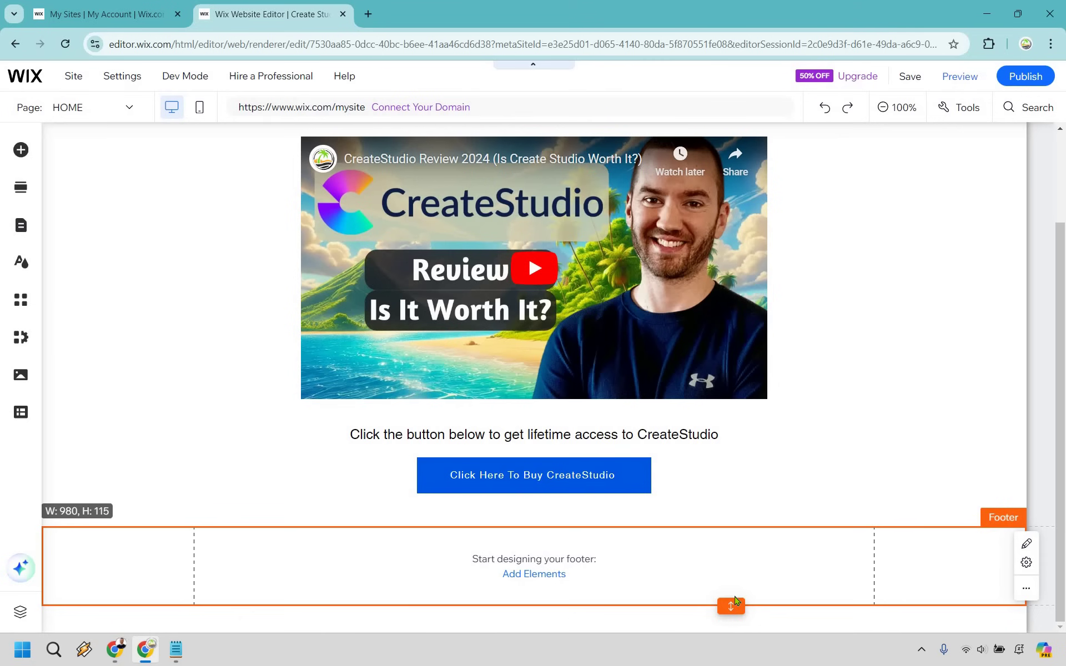
{"action": "left_click", "coordinate": [519, 578]}
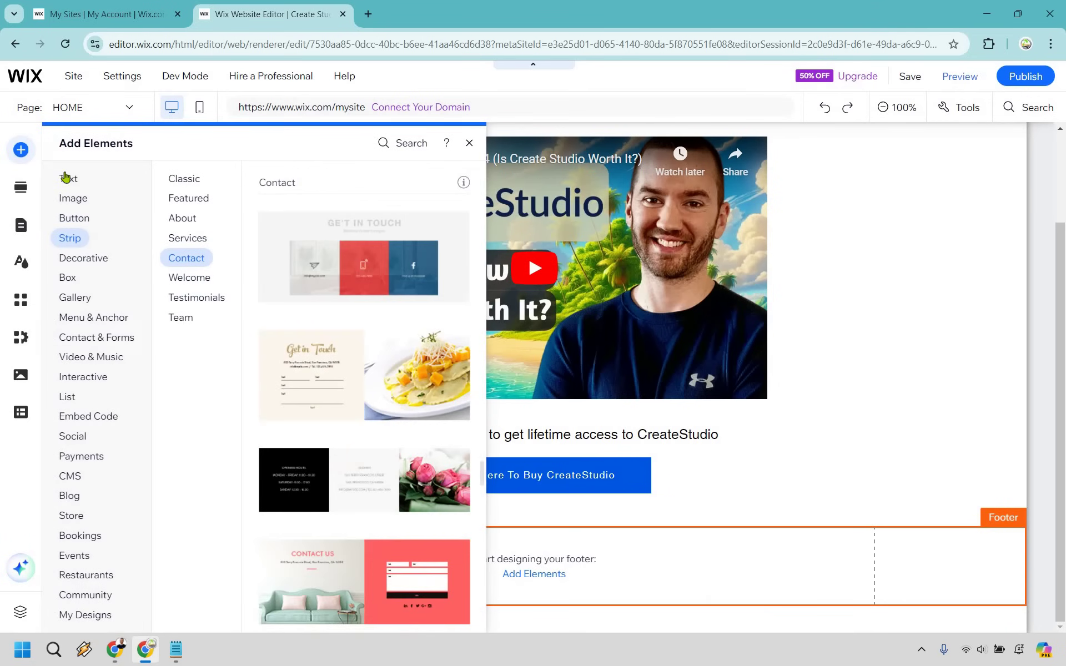
{"action": "left_click", "coordinate": [65, 177]}
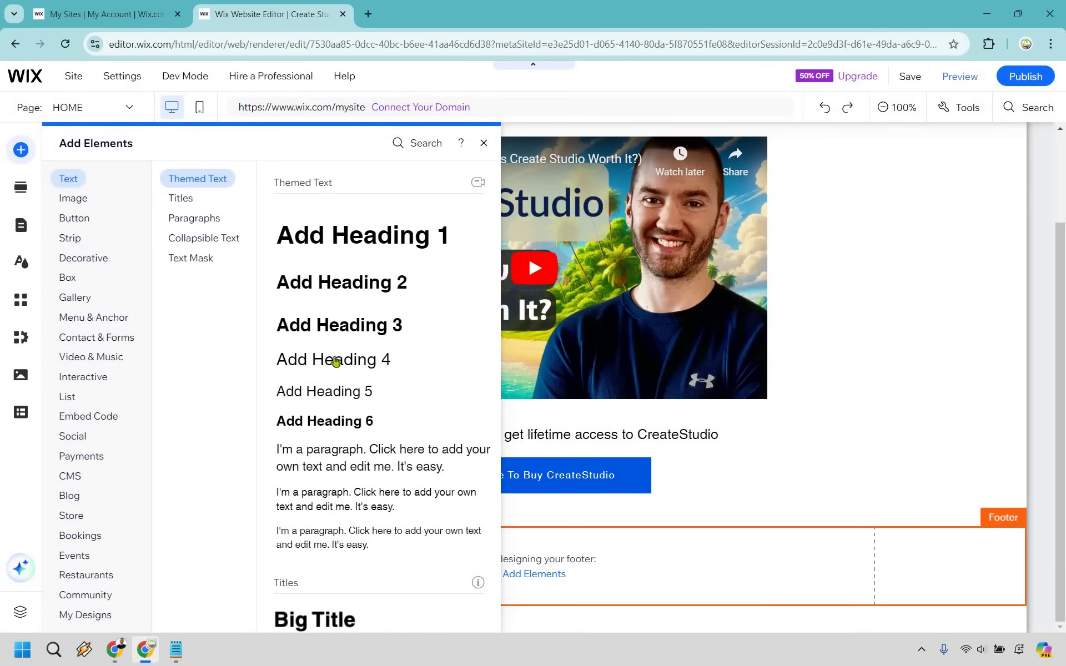
{"action": "left_click_drag", "start_coordinate": [346, 452], "coordinate": [581, 568]}
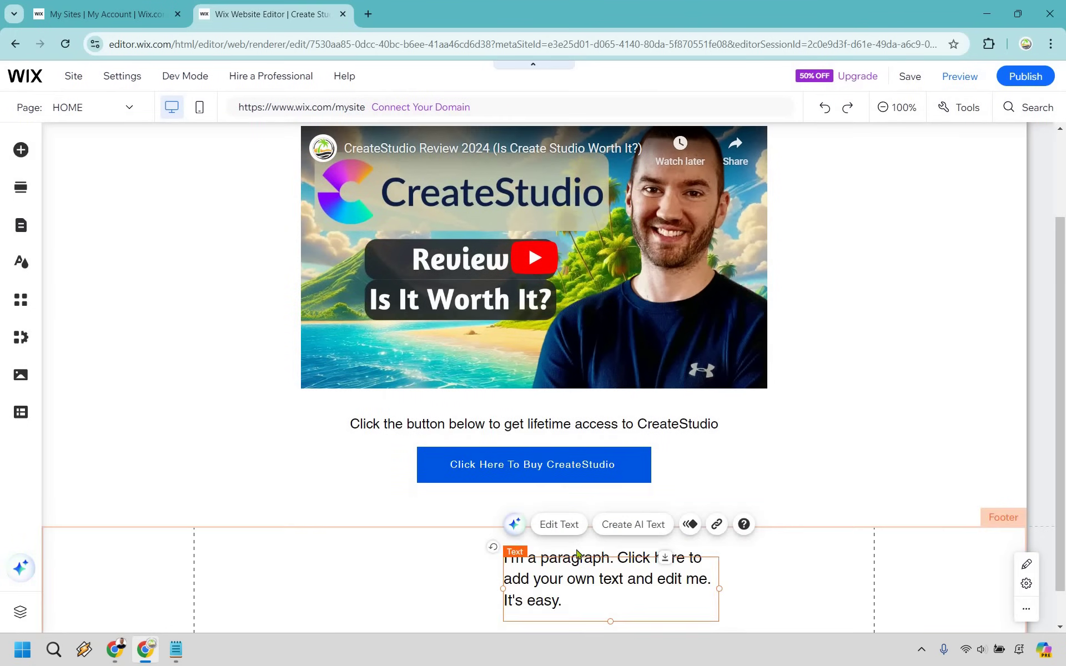
- Change the footer paragraph to 'Contact', centre-align it, and move it to the footer's middle
{"action": "double_click", "coordinate": [577, 554]}
{"action": "type", "text": "Co"}
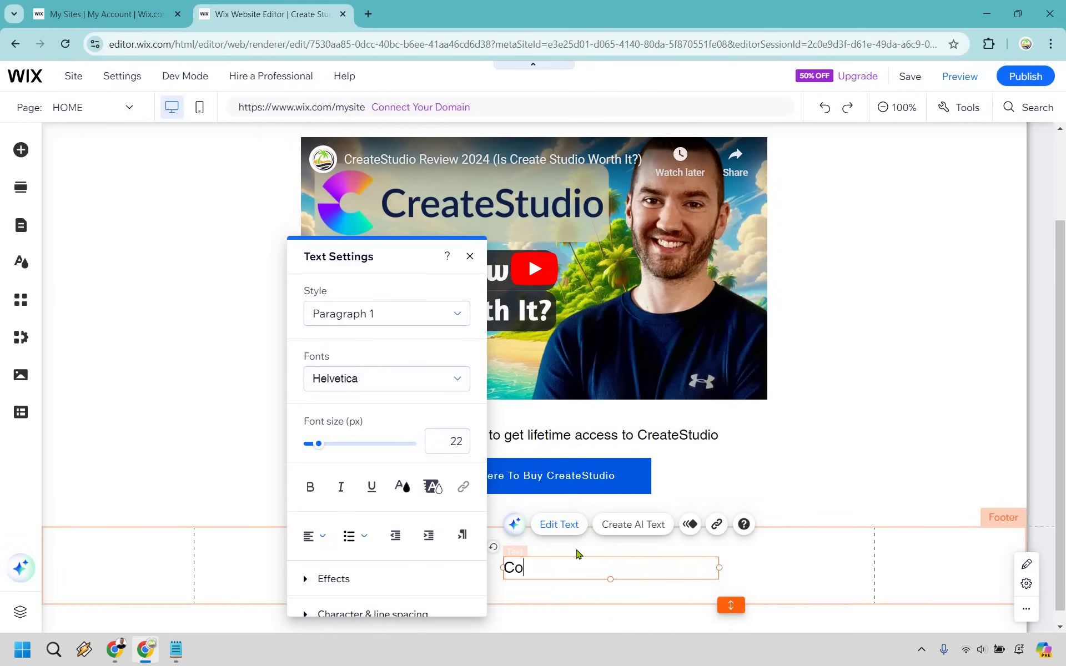
{"action": "type", "text": "ntact"}
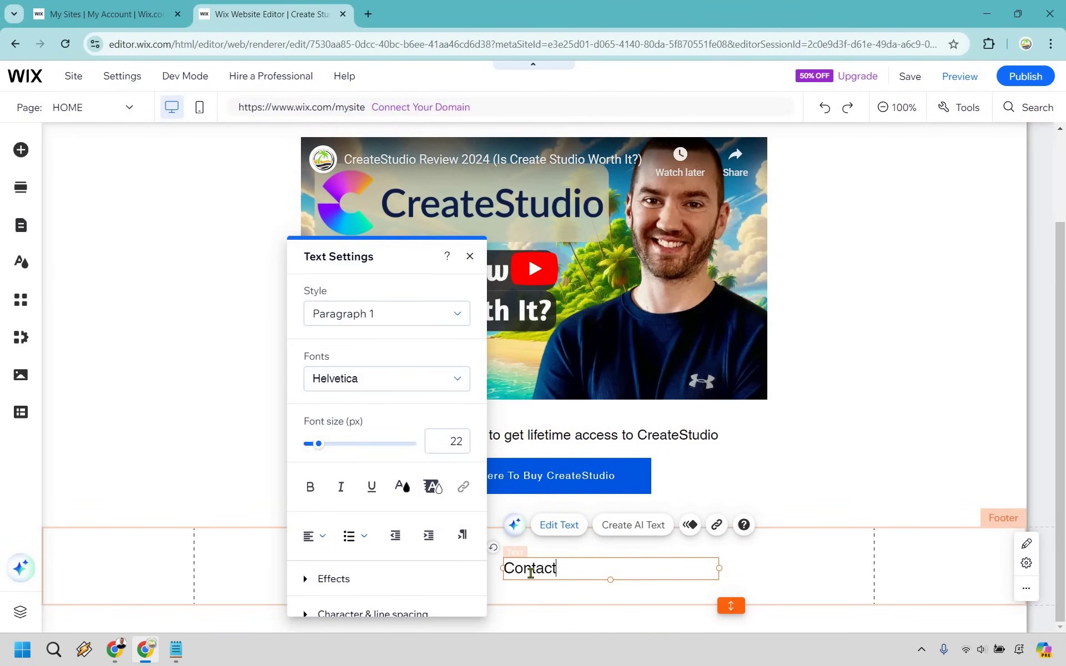
{"action": "key", "text": "ctrl+a"}
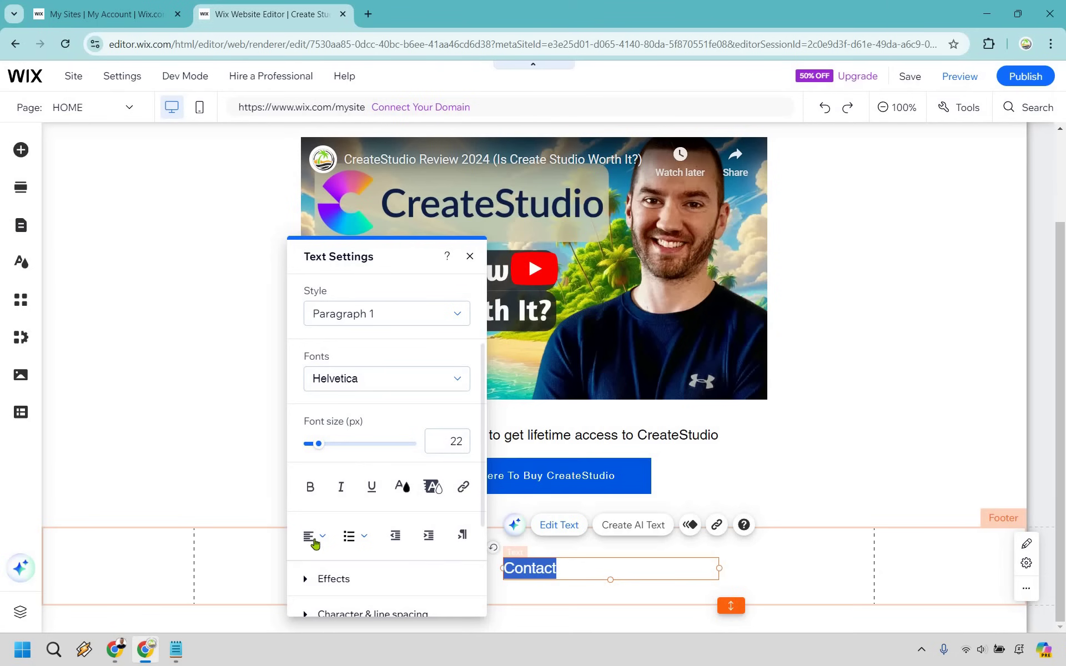
{"action": "left_click", "coordinate": [315, 535]}
{"action": "left_click", "coordinate": [316, 577]}
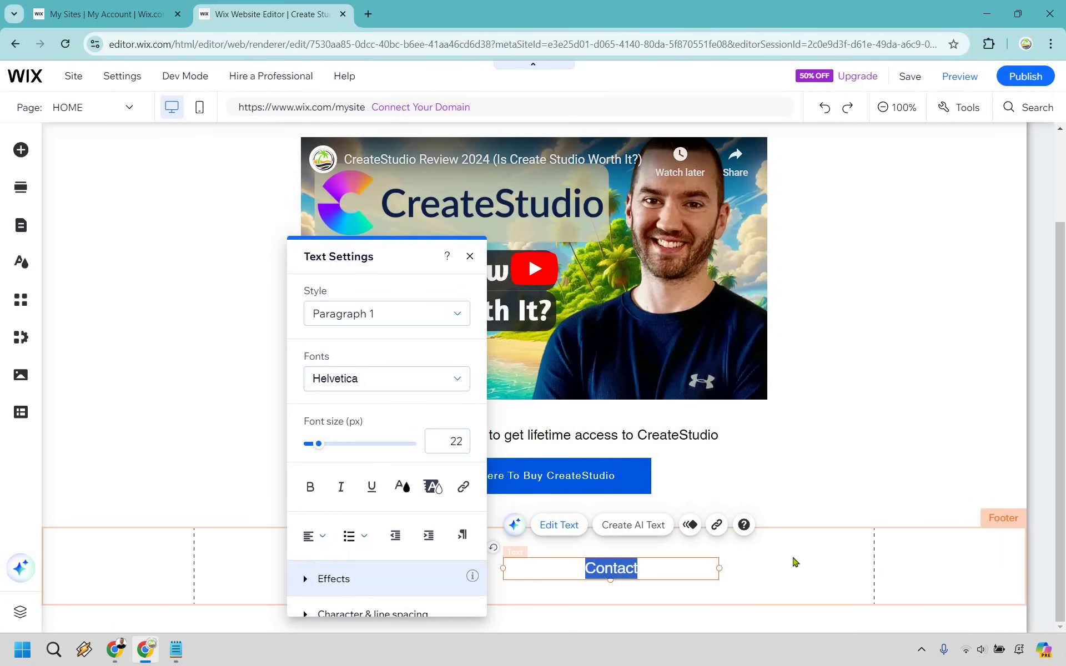
{"action": "key", "text": "Escape"}
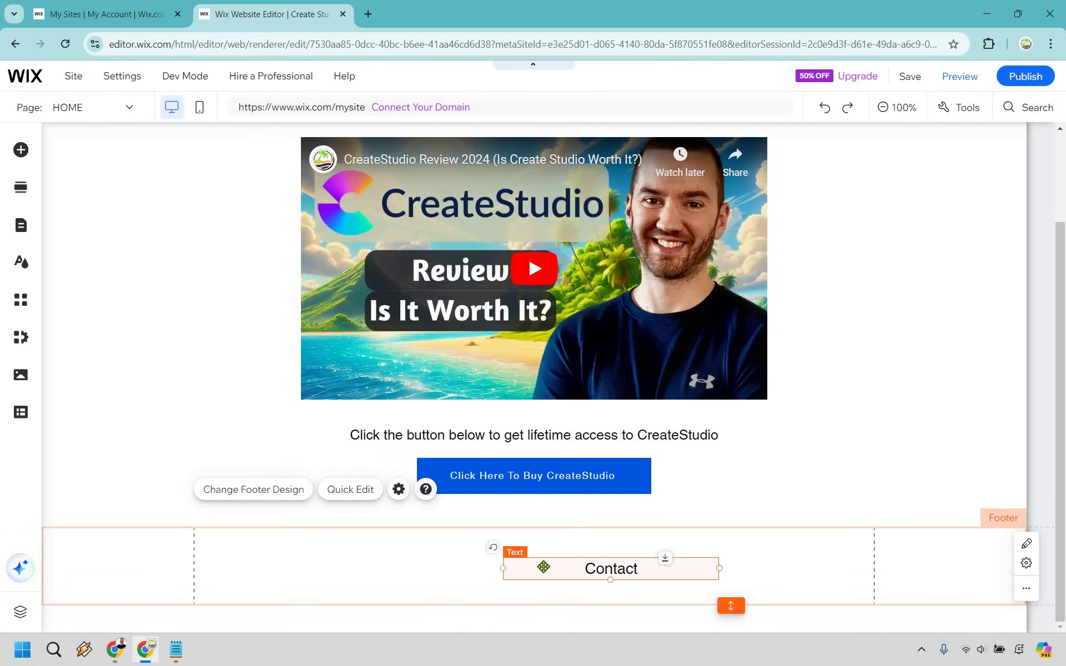
{"action": "left_click_drag", "start_coordinate": [542, 566], "coordinate": [525, 567]}
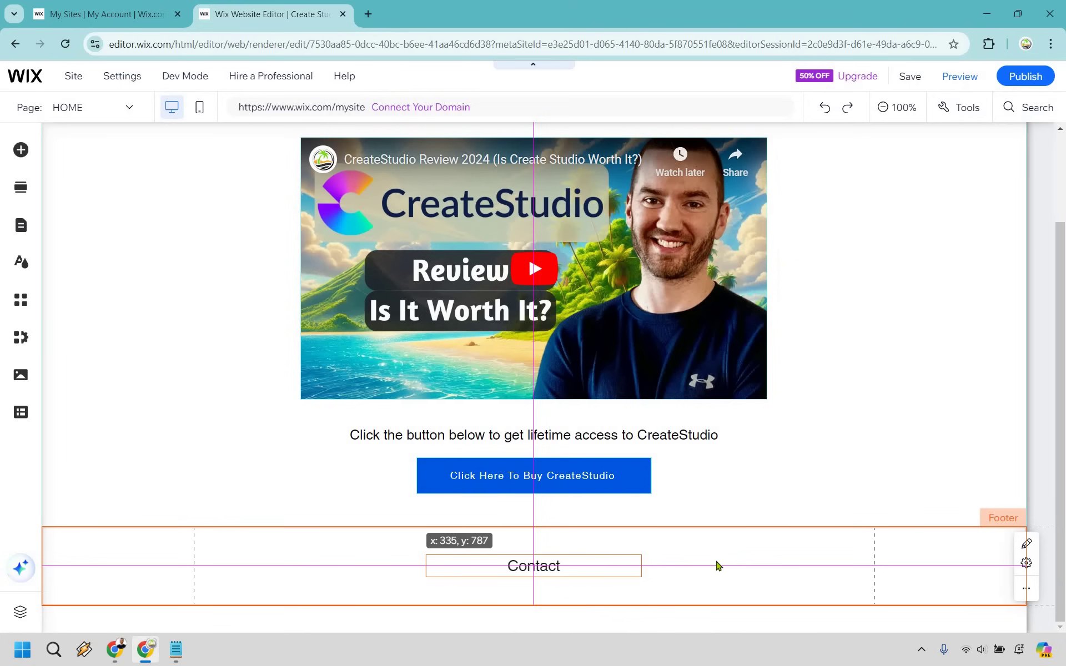
{"action": "left_click", "coordinate": [714, 575]}
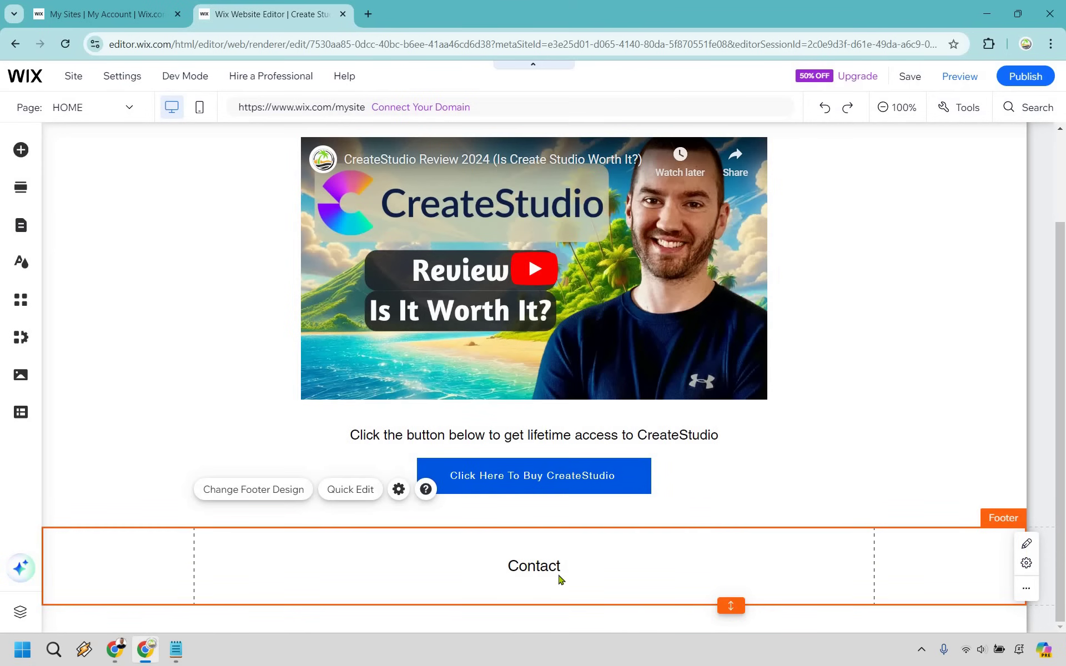
- Make the footer 'Contact' text an email link to the contact's address with subject 'Howdy Doo'
{"action": "double_click", "coordinate": [539, 566]}
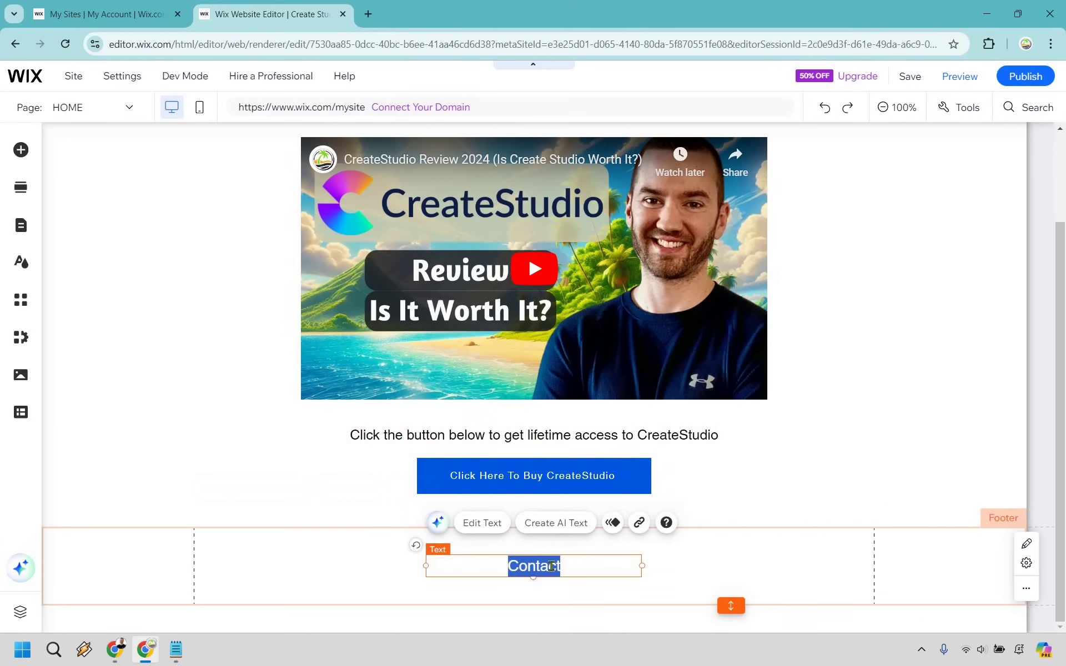
{"action": "left_click", "coordinate": [639, 522]}
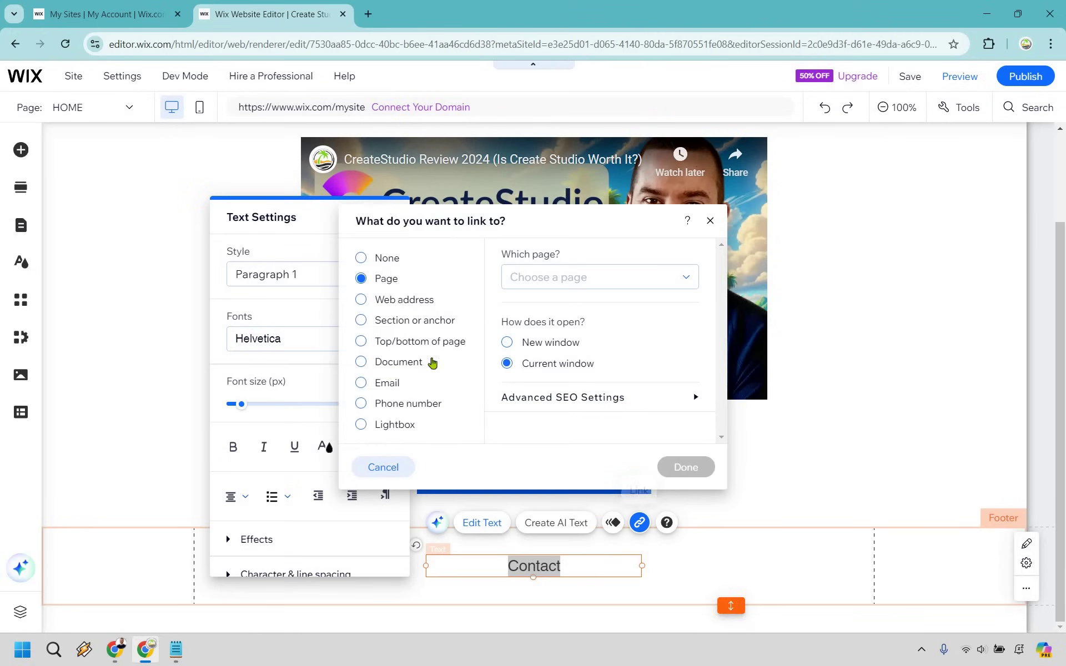
{"action": "left_click", "coordinate": [387, 384]}
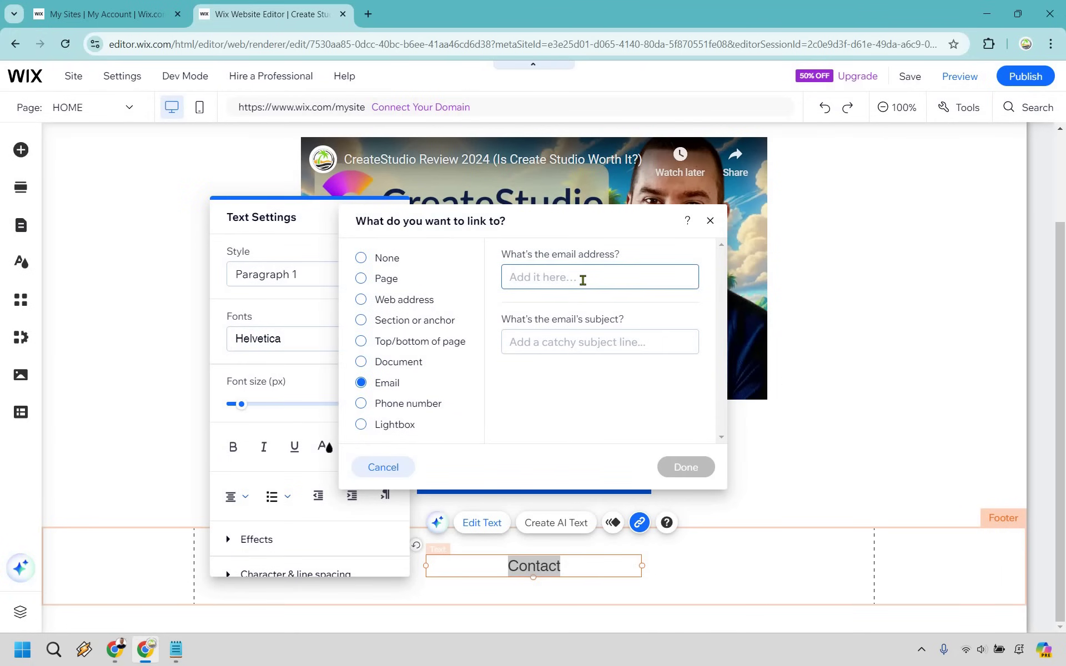
{"action": "left_click", "coordinate": [582, 280]}
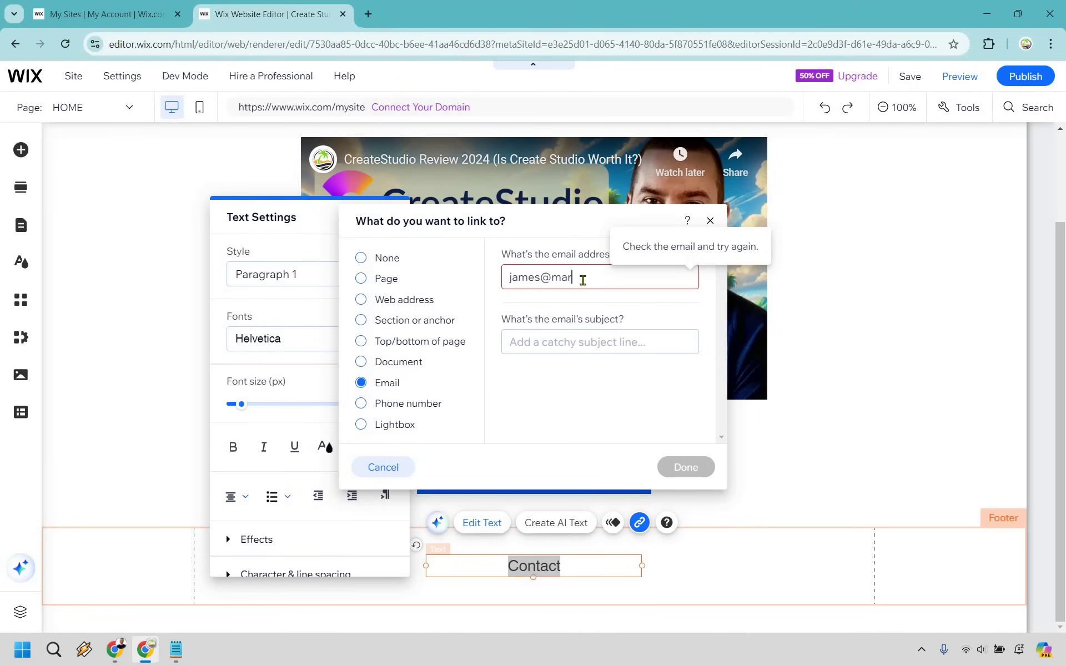
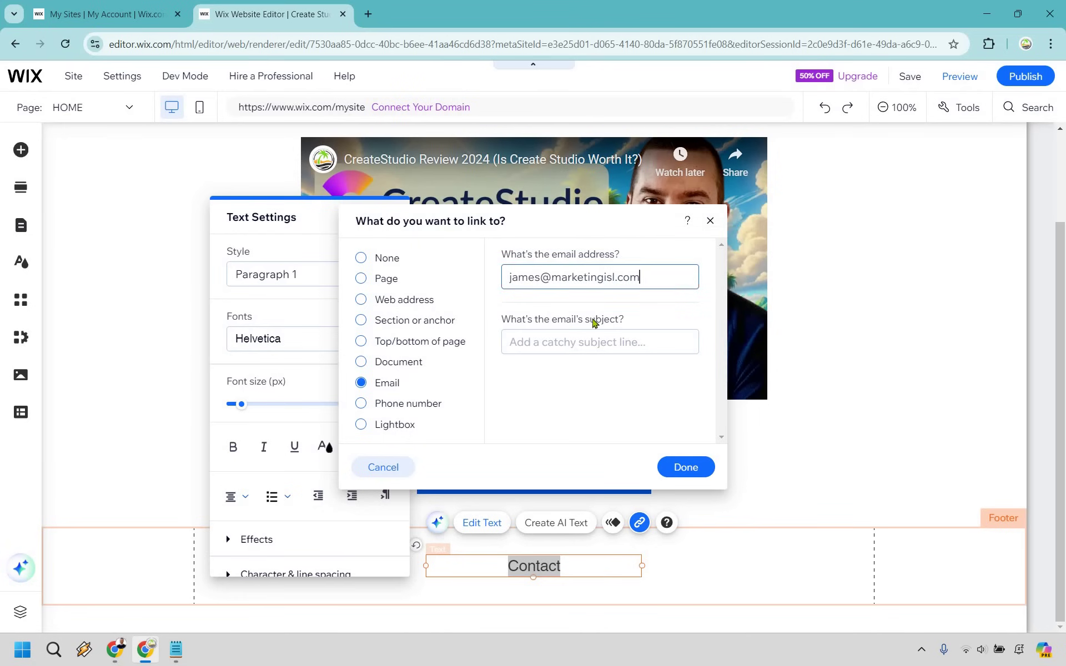
{"action": "left_click", "coordinate": [589, 342]}
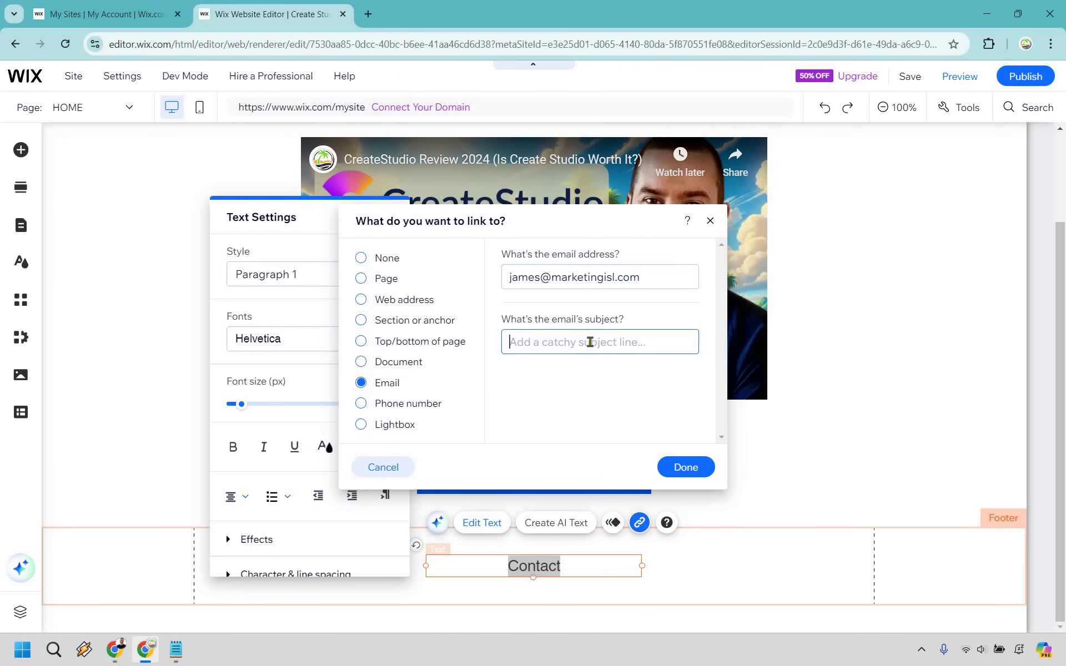
{"action": "type", "text": "Howdy Doo"}
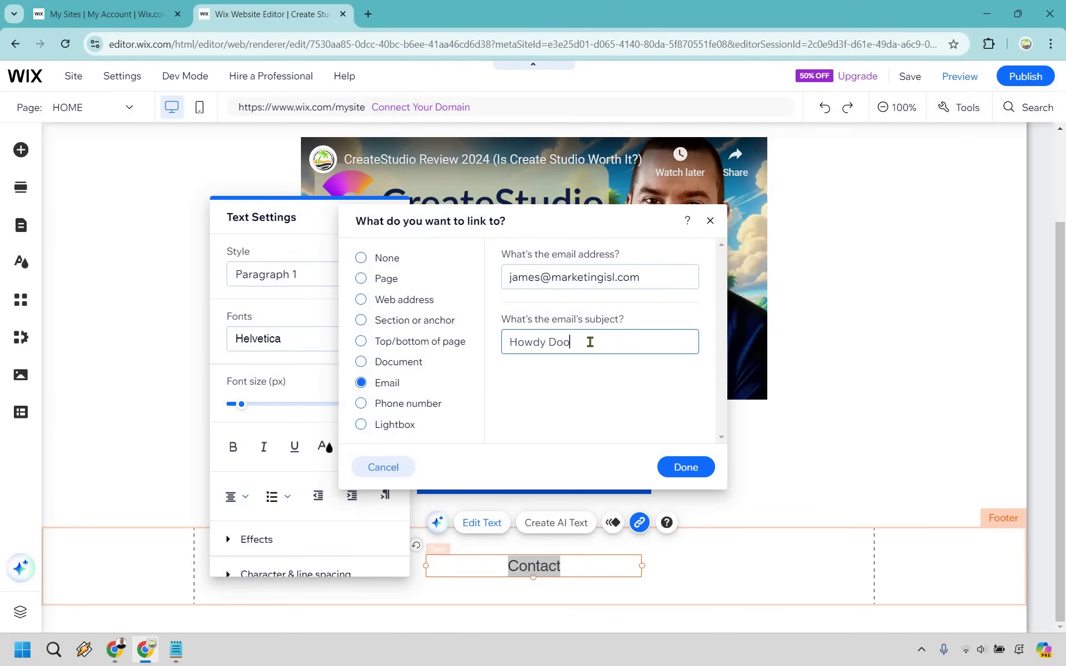
{"action": "left_click", "coordinate": [691, 473]}
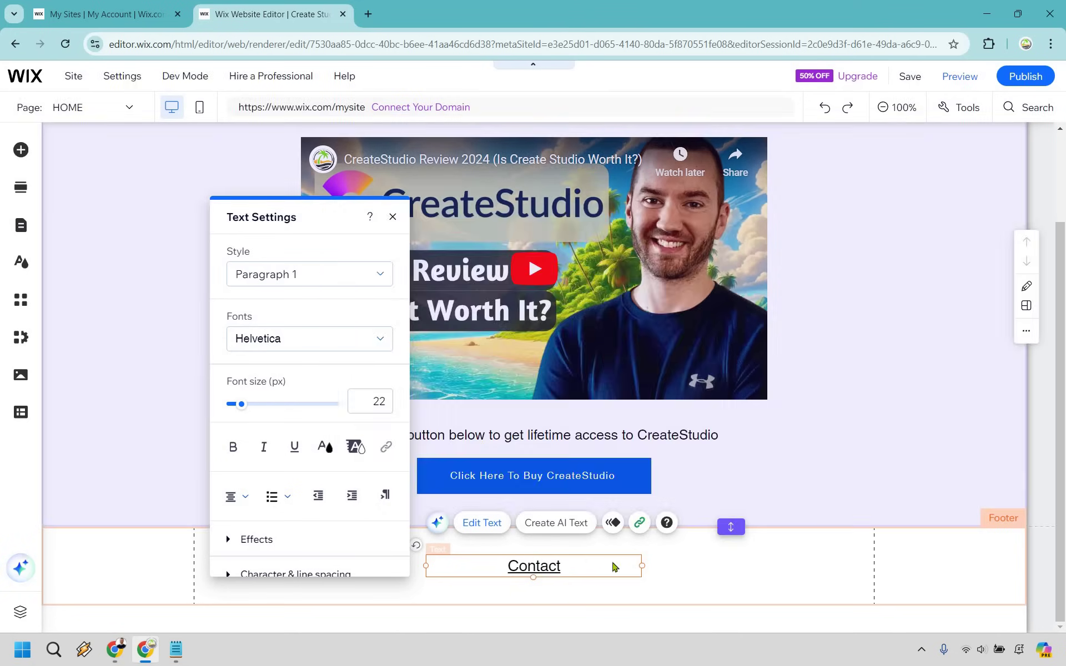
{"action": "left_click", "coordinate": [666, 567]}
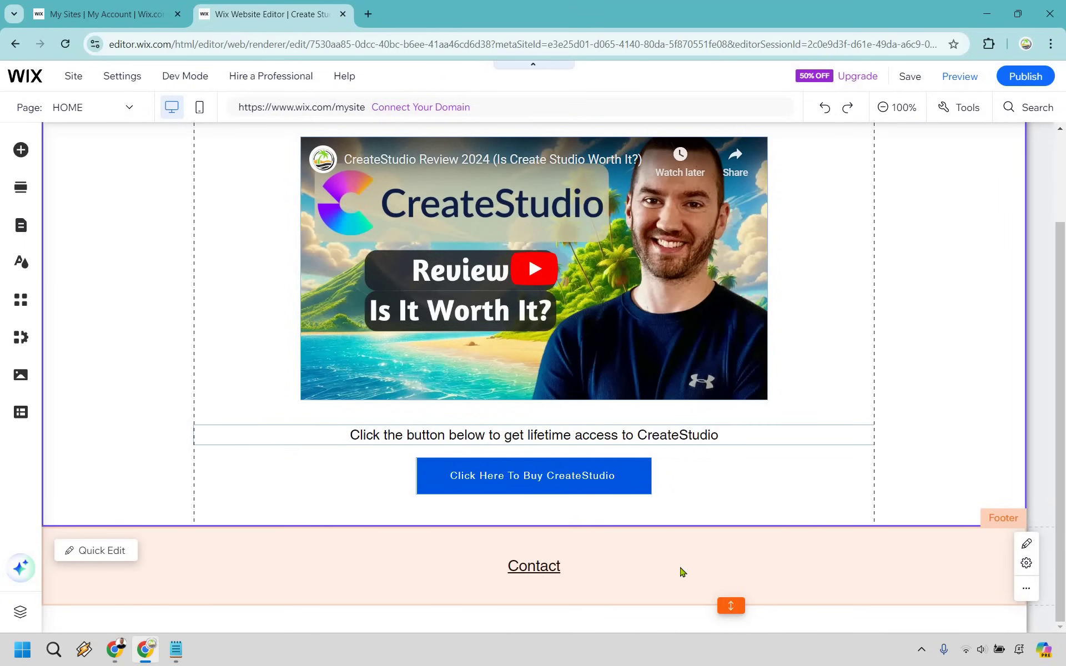
{"action": "double_click", "coordinate": [583, 567]}
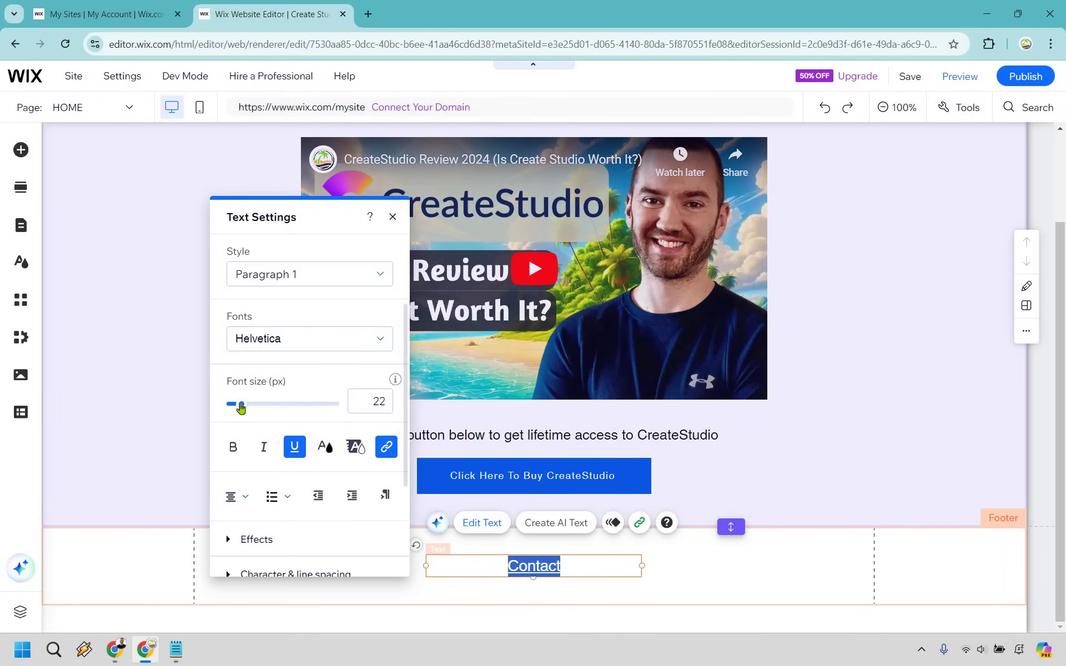
- Reduce the Contact link to 15 px and save the site, opening it in a new tab
{"action": "left_click_drag", "start_coordinate": [240, 405], "coordinate": [236, 404]}
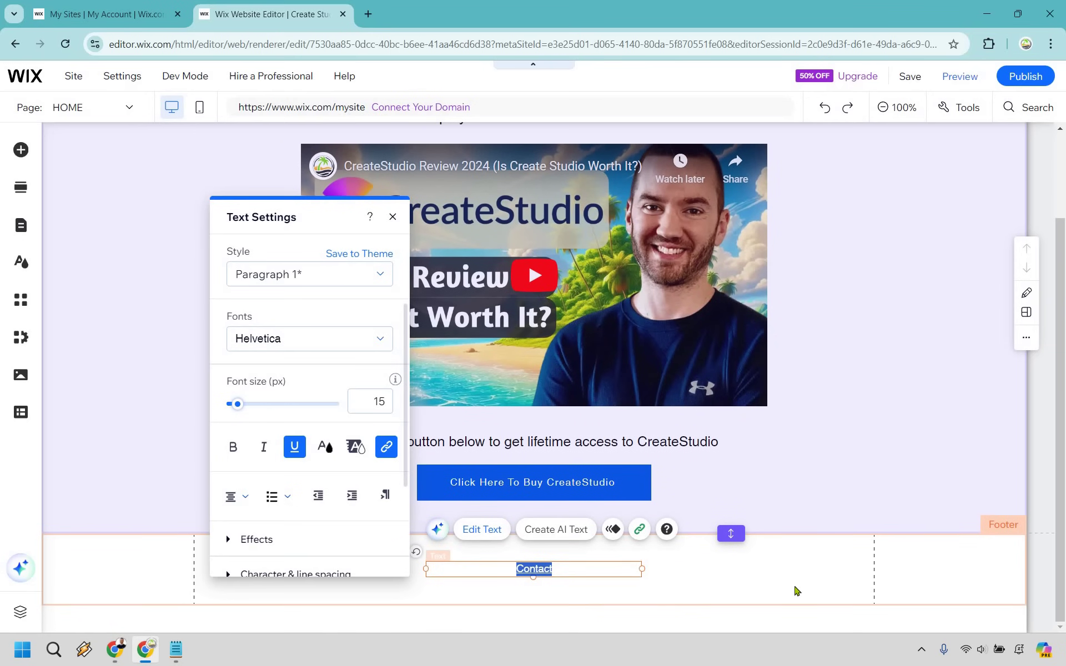
{"action": "key", "text": "Escape"}
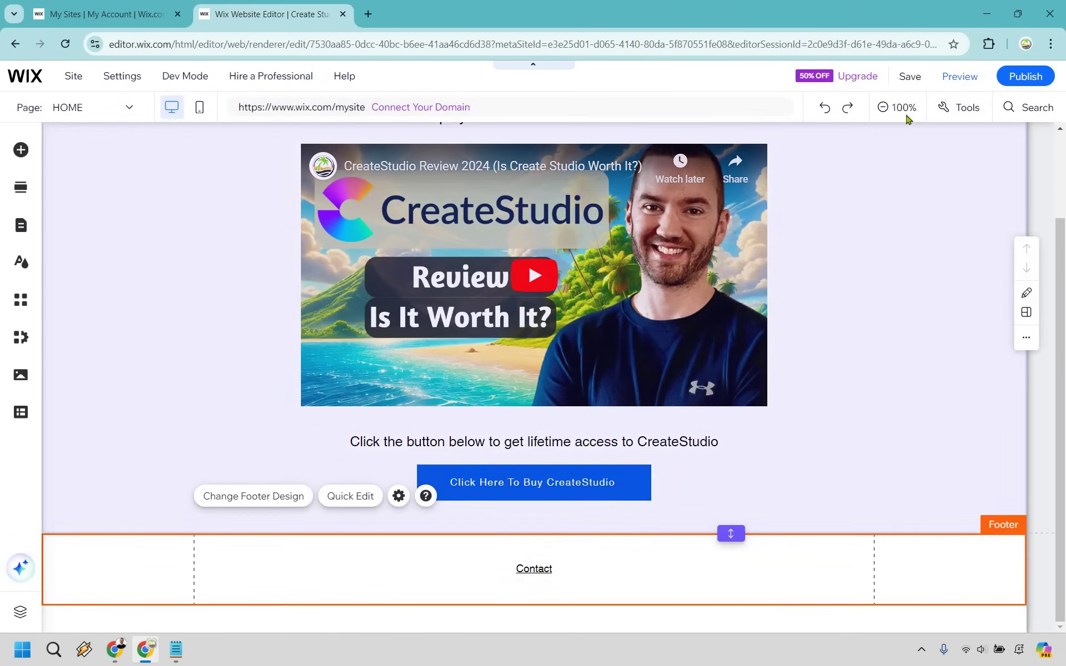
{"action": "scroll", "coordinate": [833, 428], "scroll_direction": "up", "scroll_amount": 2}
{"action": "left_click", "coordinate": [910, 78]}
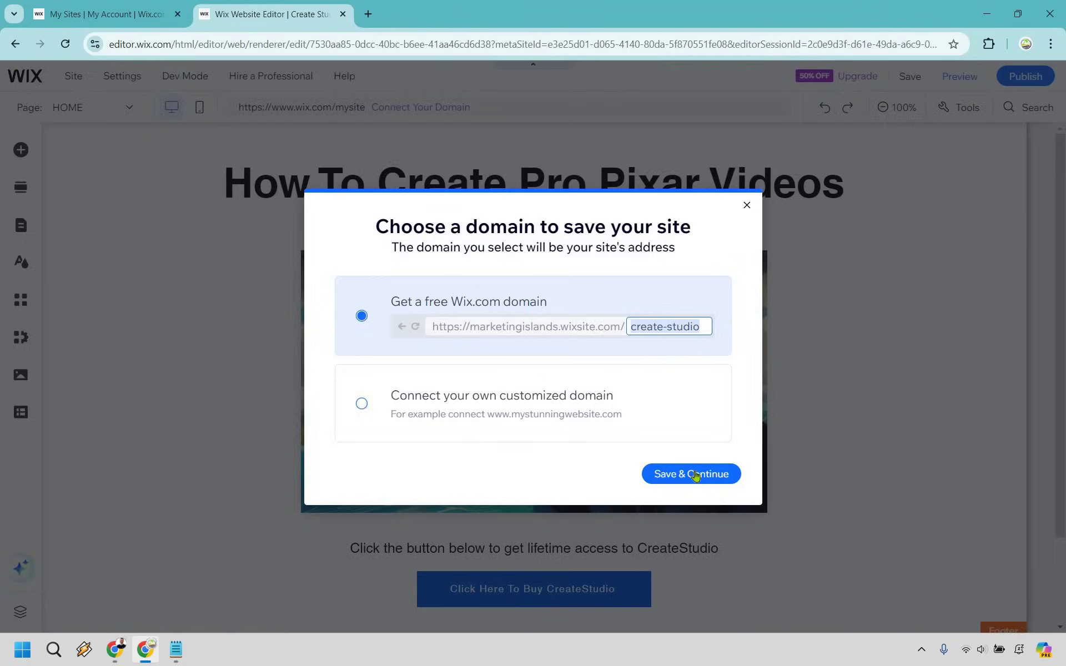
{"action": "left_click", "coordinate": [695, 475]}
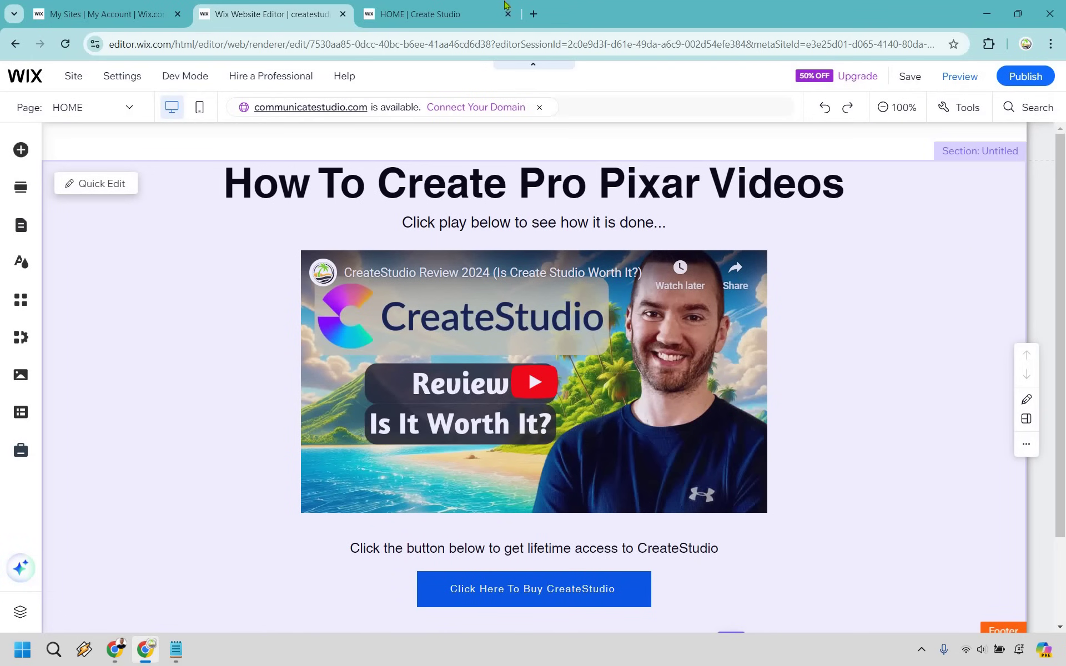
- Review the published Create Studio page and test that the buy button opens CompuServe
{"action": "left_click", "coordinate": [460, 14]}
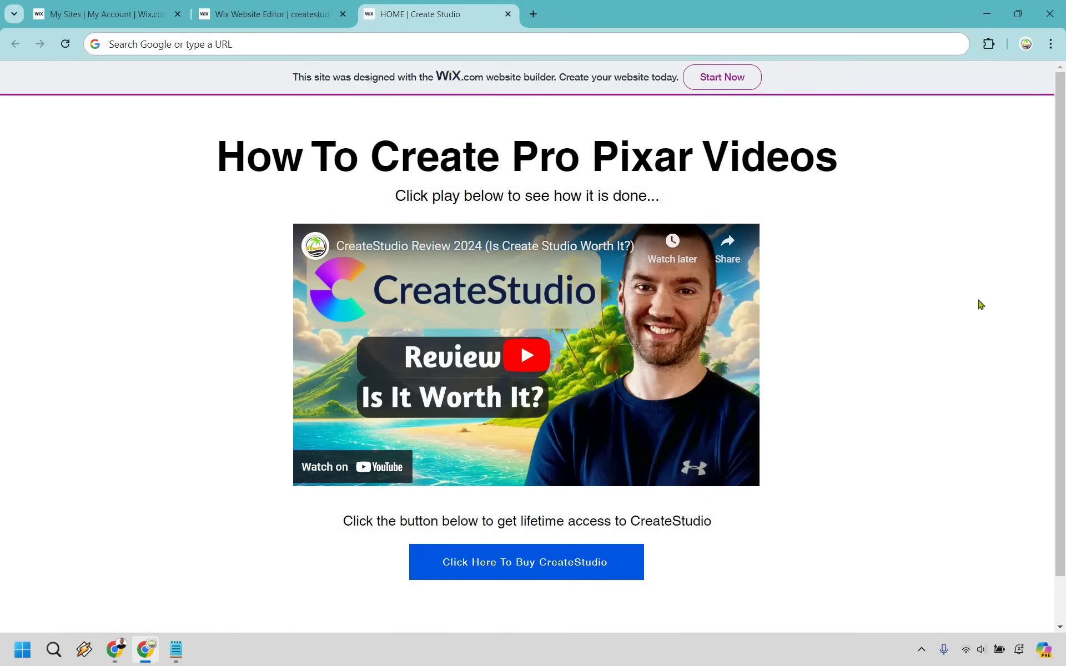
{"action": "scroll", "coordinate": [859, 538], "scroll_direction": "down", "scroll_amount": 1}
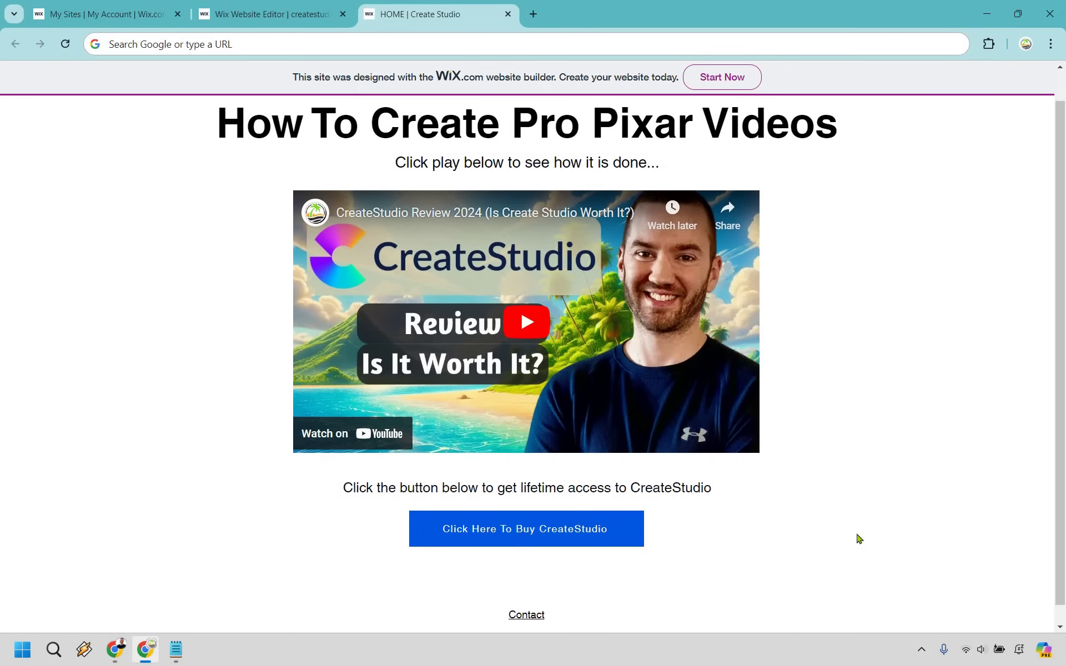
{"action": "scroll", "coordinate": [419, 509], "scroll_direction": "up", "scroll_amount": 1}
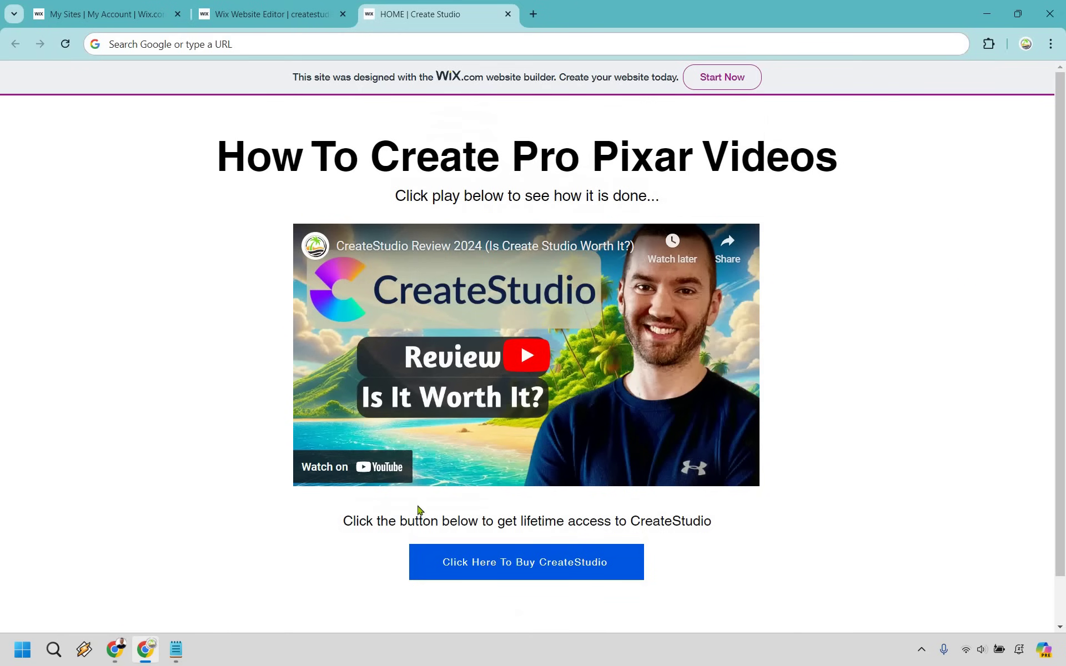
{"action": "left_click", "coordinate": [536, 572]}
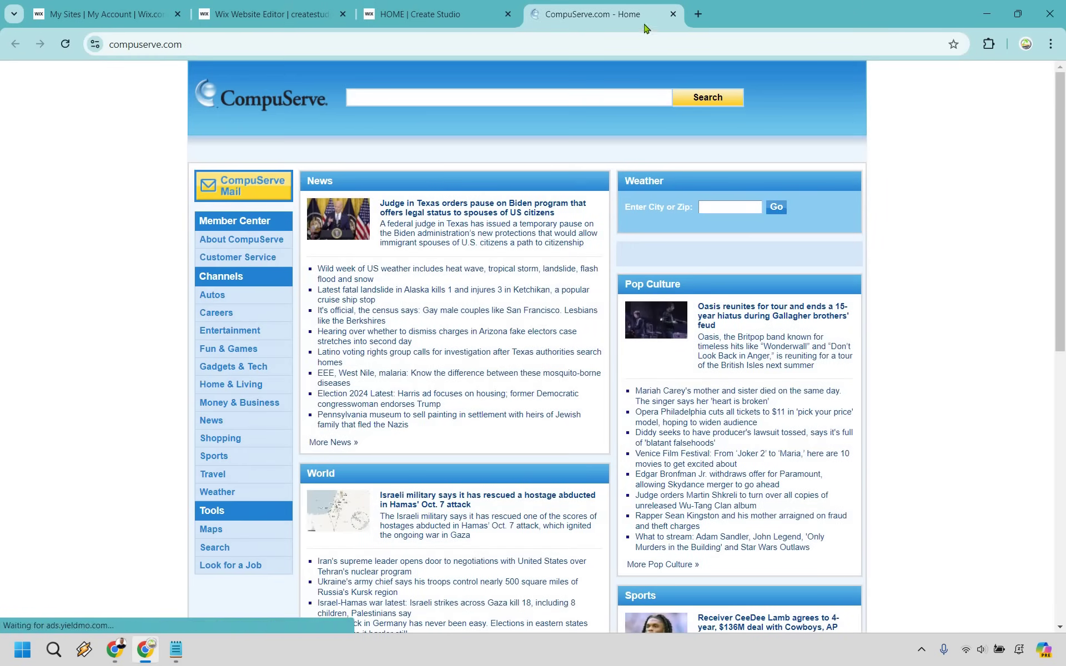
{"action": "key", "text": "ctrl+shift+Tab"}
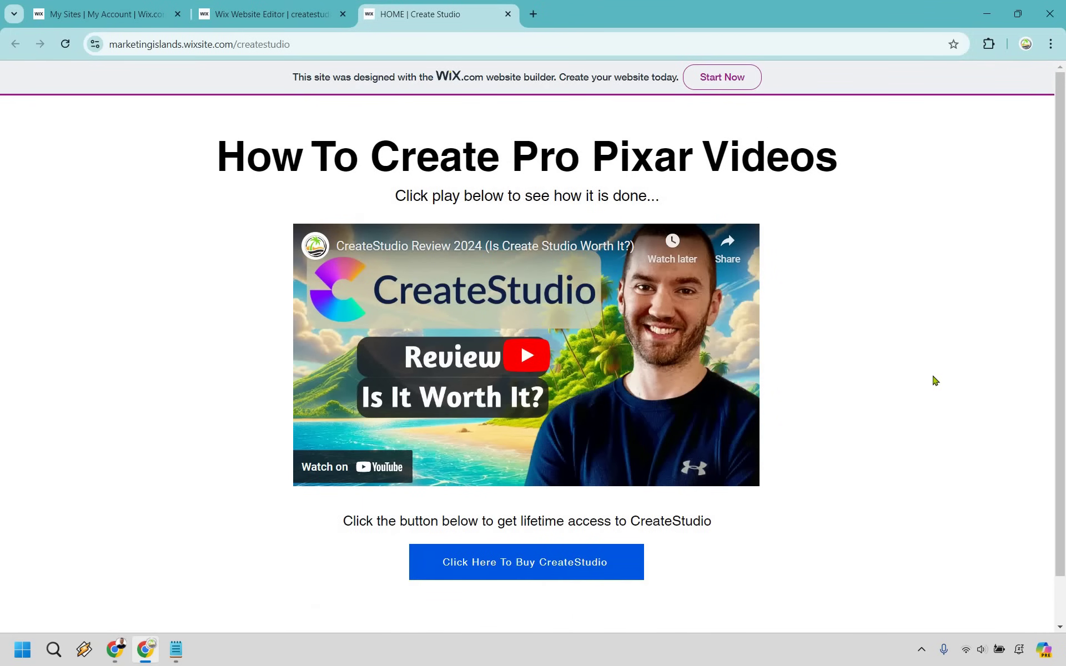
{"action": "scroll", "coordinate": [568, 570], "scroll_direction": "down", "scroll_amount": 1}
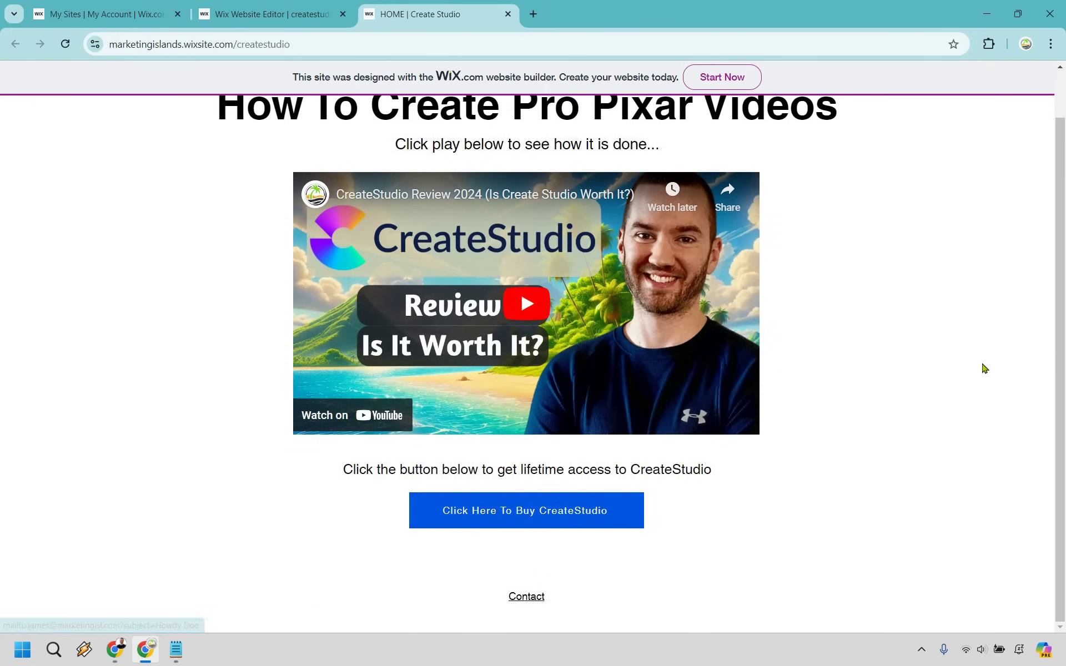
{"action": "scroll", "coordinate": [985, 369], "scroll_direction": "up", "scroll_amount": 1}
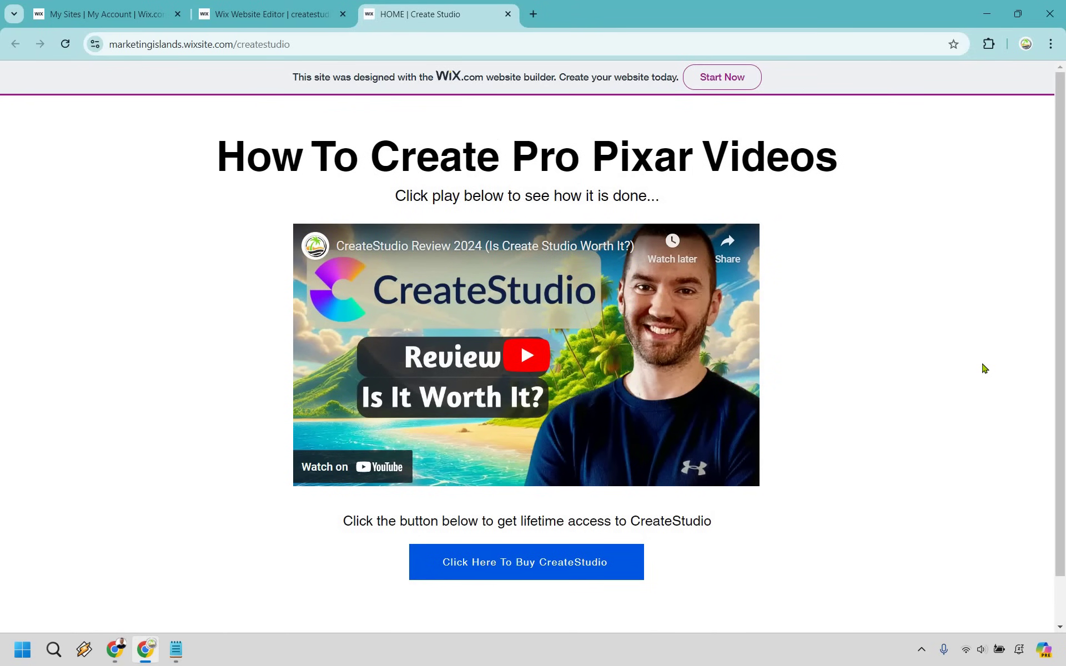